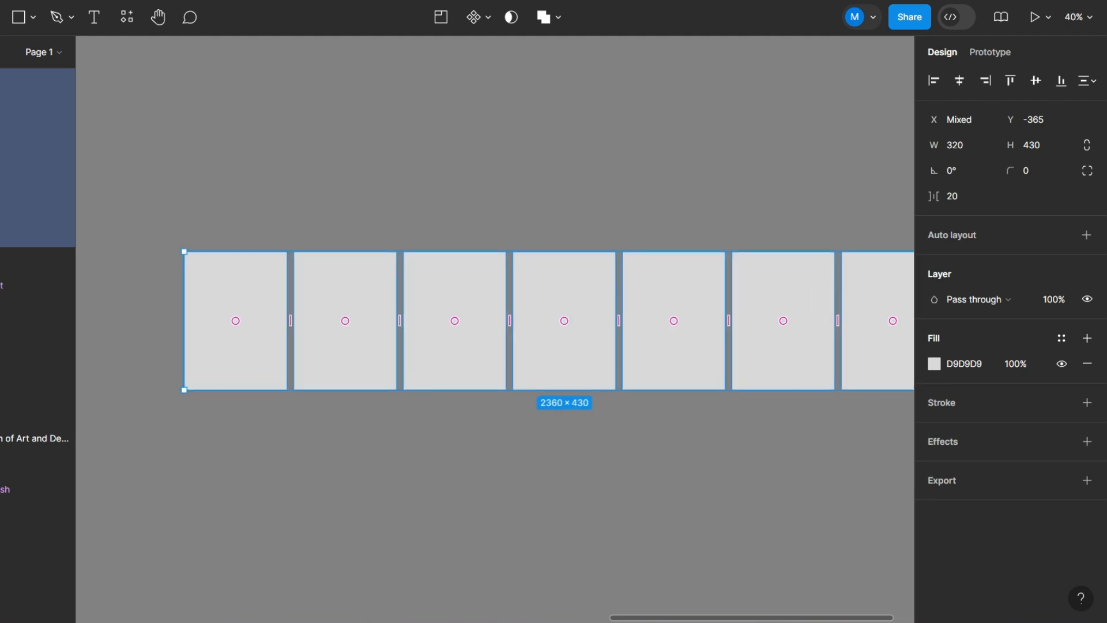
# Fill the seven selected rectangles with photos from the Unsplash plugin's art preset
pyautogui.rightClick(572, 323)
pyautogui.moveTo(611, 431)
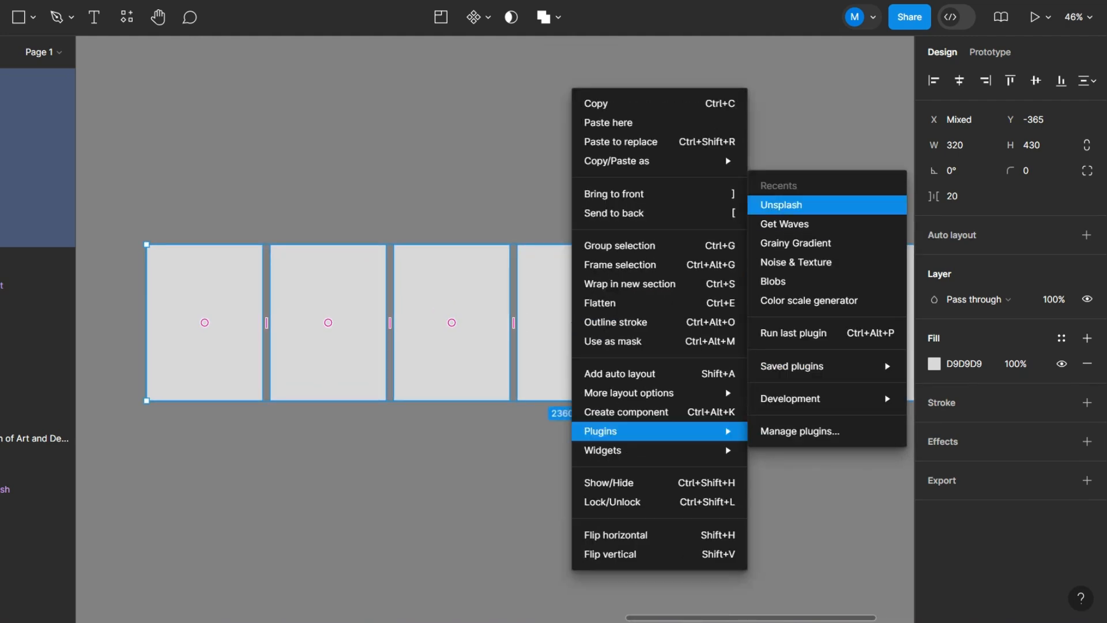
pyautogui.click(782, 205)
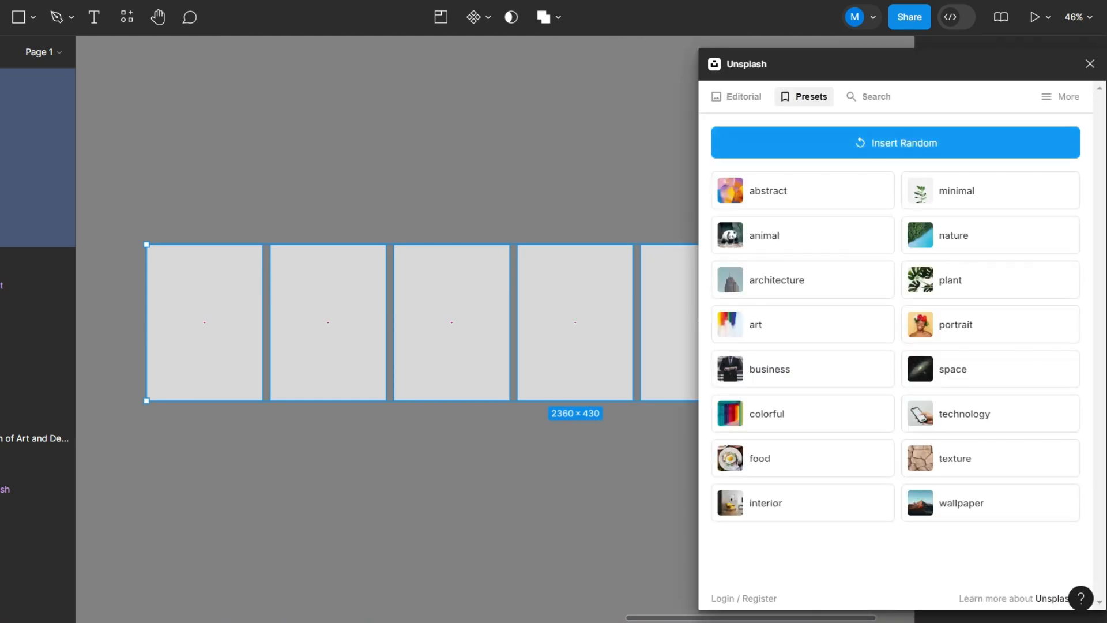
pyautogui.scroll(-3, 282, 225)
pyautogui.scroll(1, 519, 300)
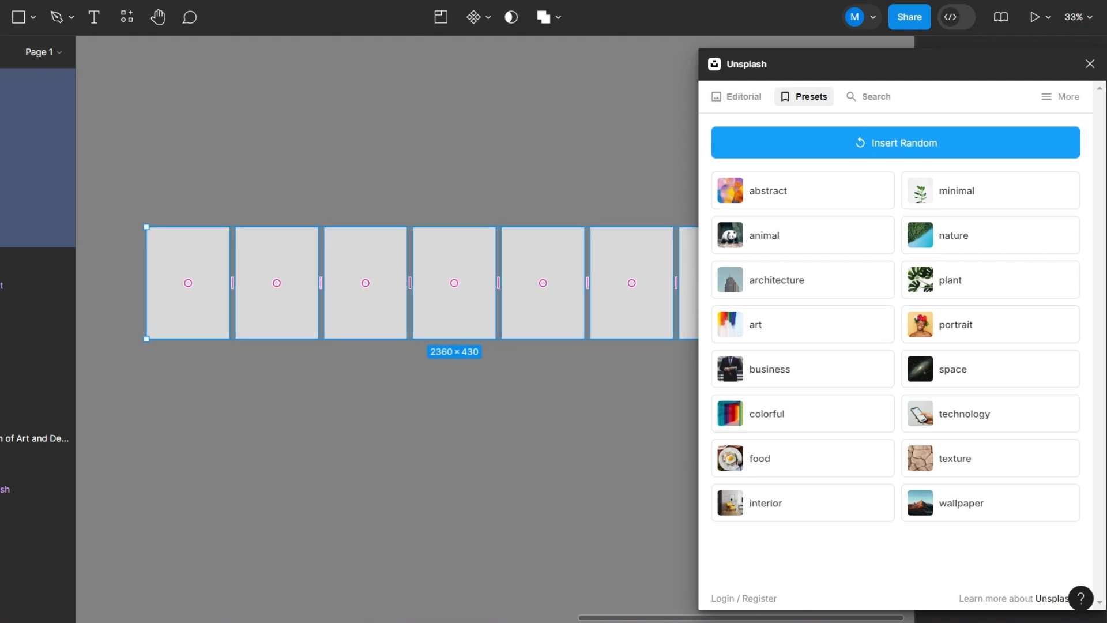
pyautogui.scroll(1, 543, 303)
pyautogui.click(803, 324)
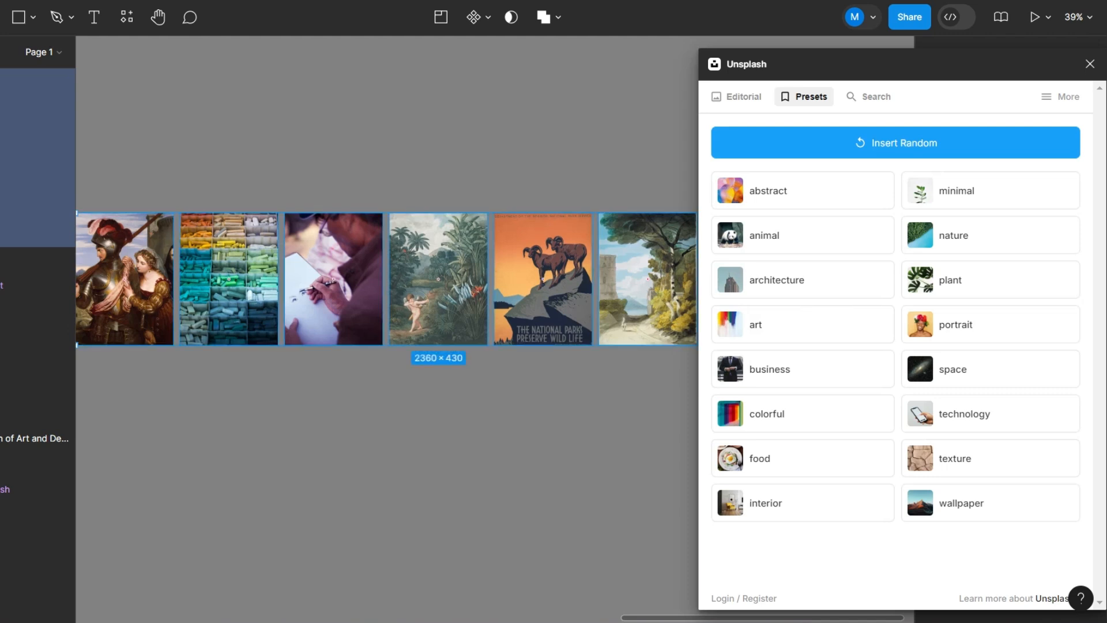
pyautogui.scroll(-3, 312, 213)
pyautogui.scroll(3, 429, 222)
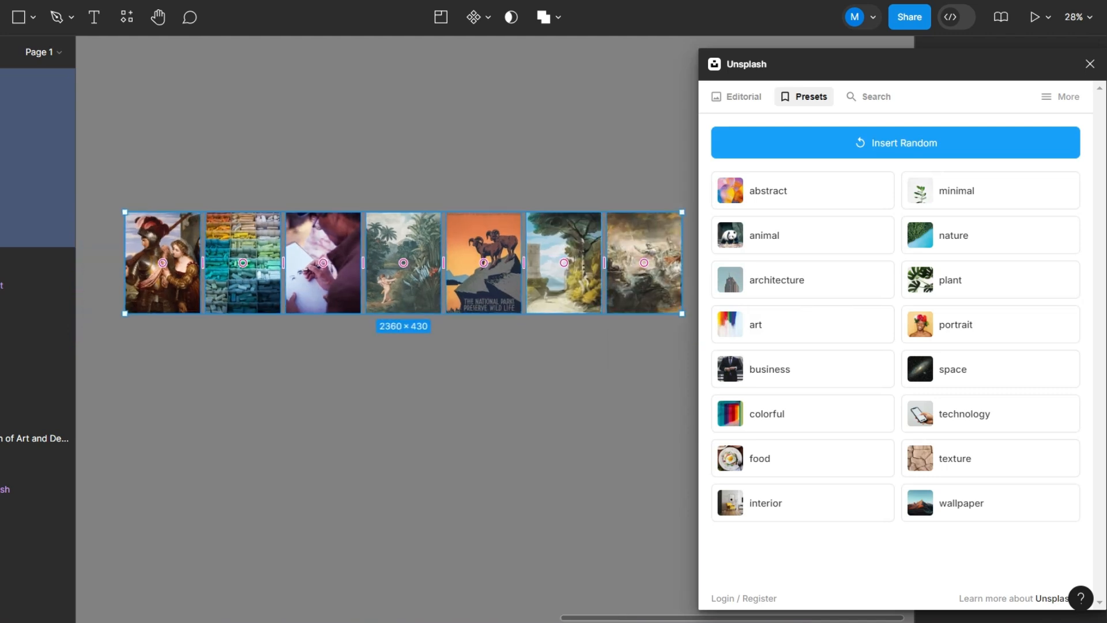
pyautogui.scroll(-2, 265, 266)
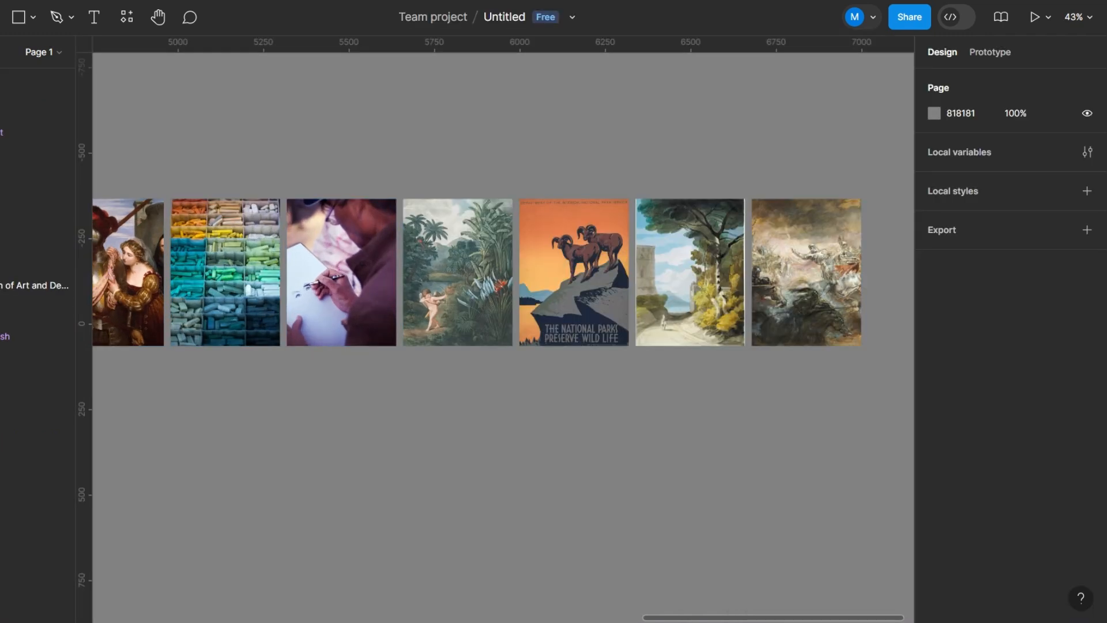
# Duplicate the group of seven images directly to the right of the original row
pyautogui.scroll(-3, 334, 386)
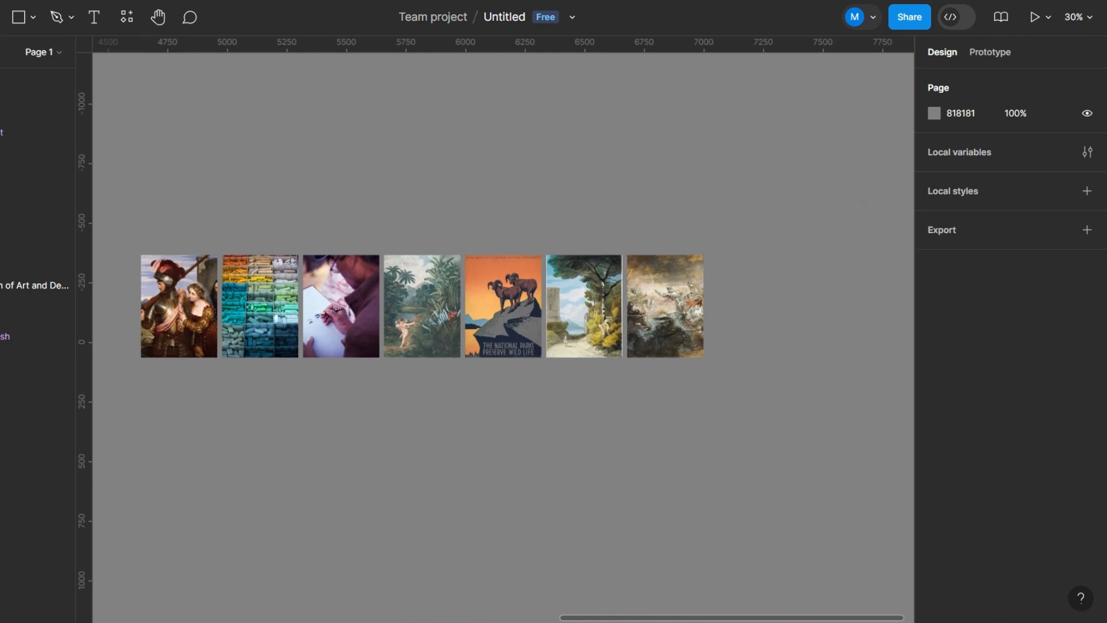
pyautogui.scroll(1, 790, 352)
pyautogui.scroll(-3, 235, 354)
pyautogui.click(248, 334)
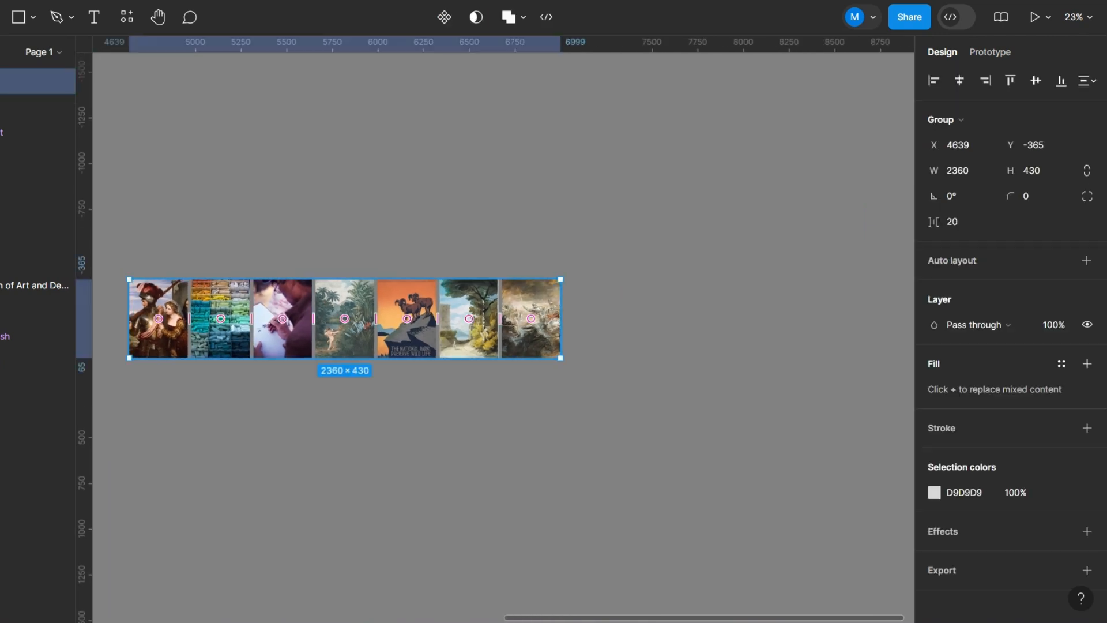
pyautogui.moveTo(148, 321); pyautogui.dragTo(584, 321)
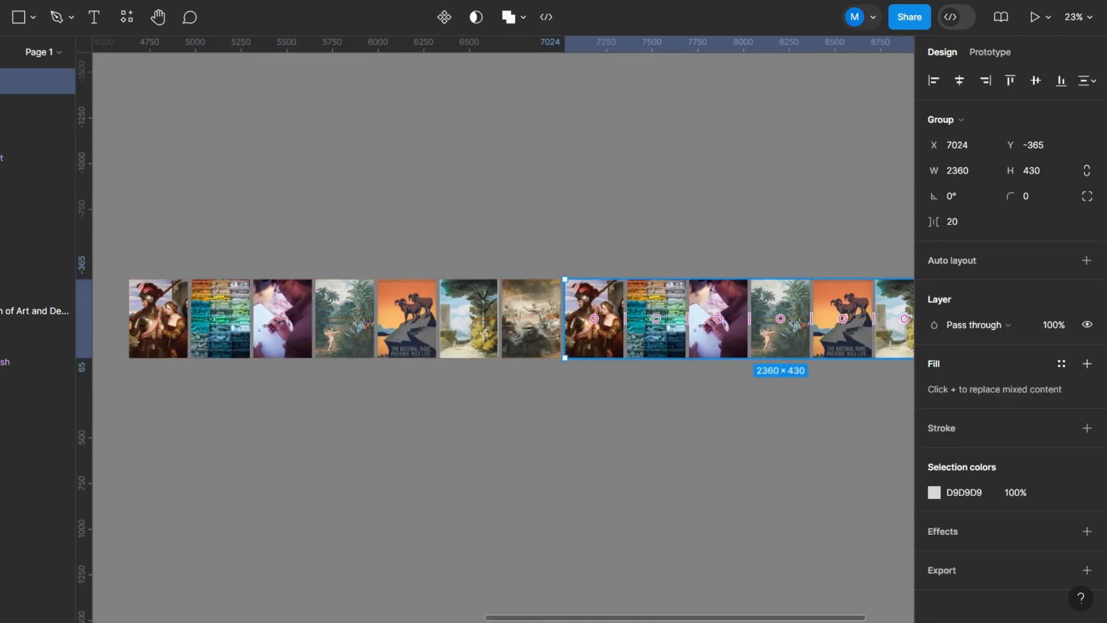
# Nudge the duplicated image group left to X 7019 to match the 20 px spacing between images
pyautogui.scroll(1, 584, 321)
pyautogui.scroll(10, 583, 326)
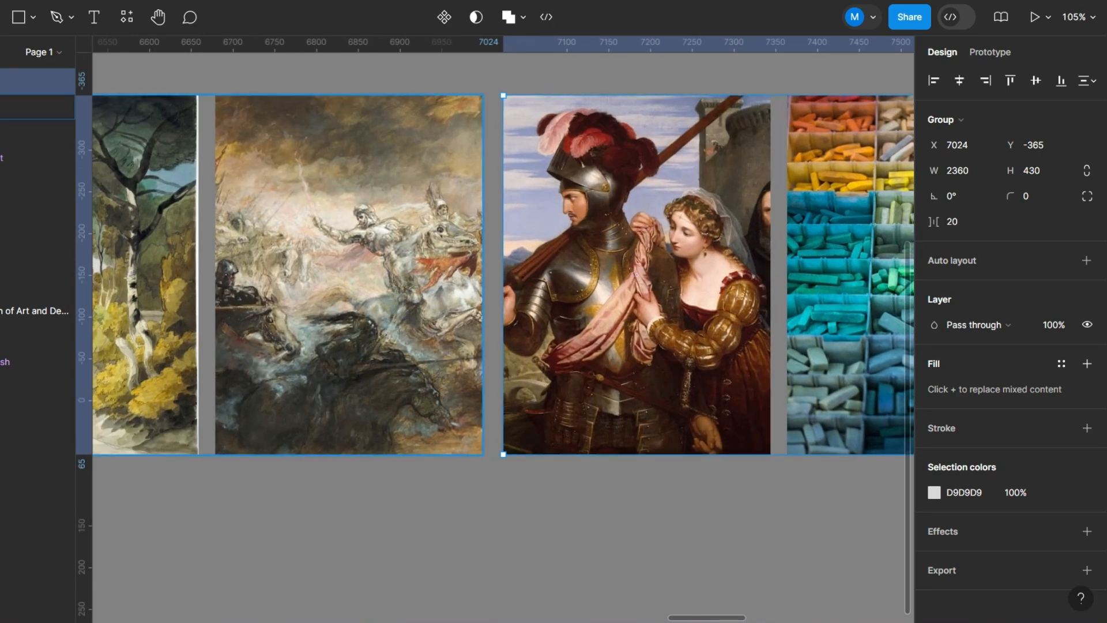
pyautogui.press('Left')
pyautogui.press('Left')
pyautogui.press('Left')
pyautogui.press('Left')
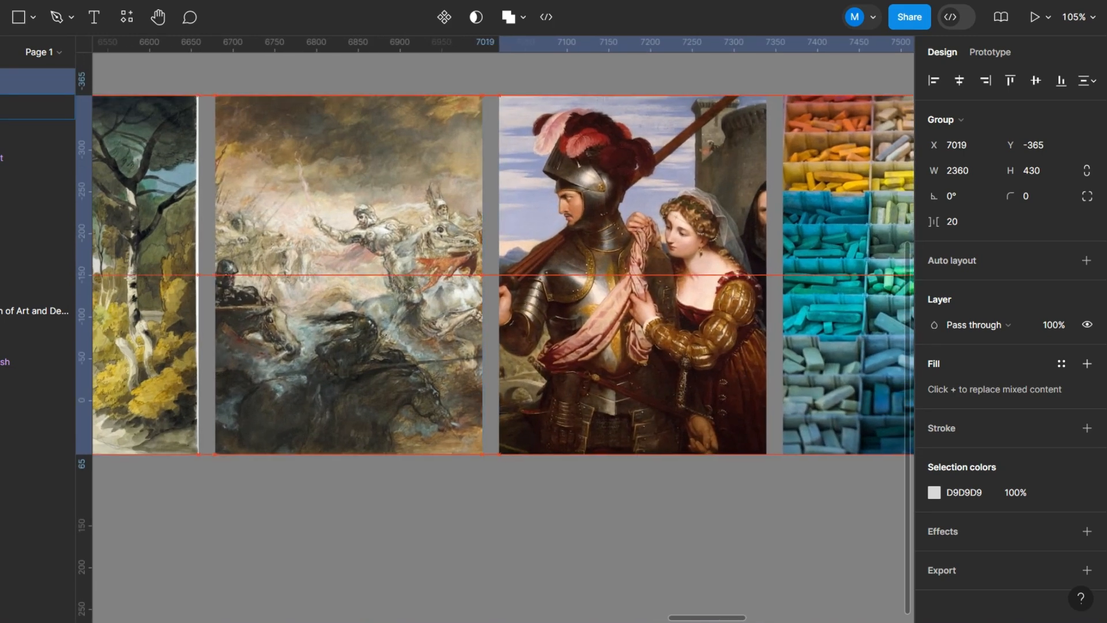
# Combine the original and duplicated image rows into a single group
pyautogui.scroll(-1, 831, 188)
pyautogui.scroll(-3, 831, 196)
pyautogui.keyDown('shift'); pyautogui.click(536, 242); pyautogui.keyUp('shift')
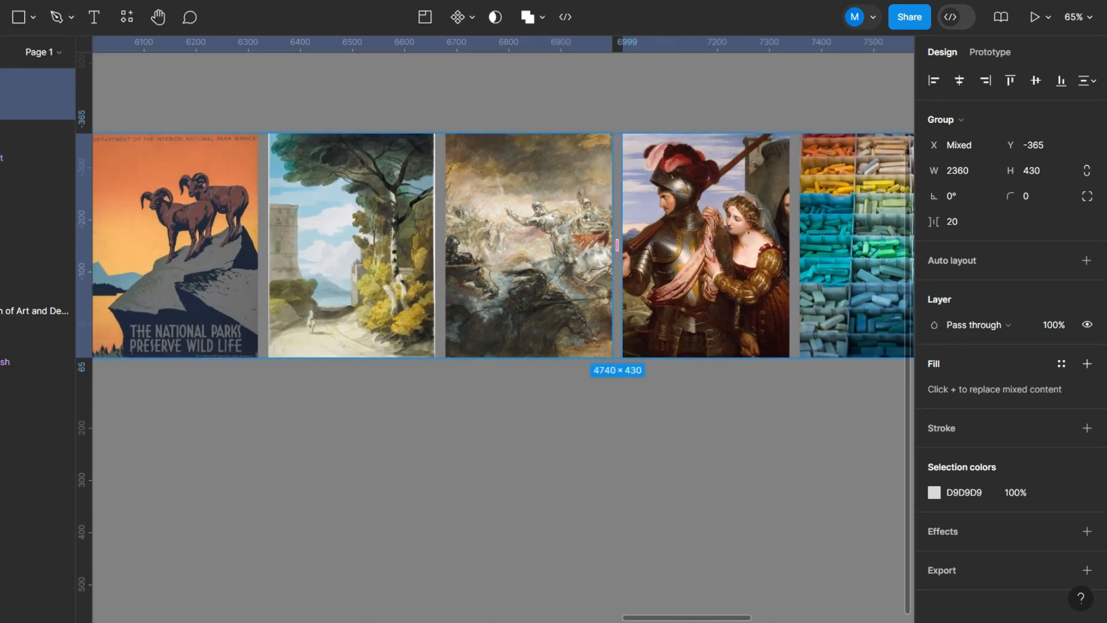
pyautogui.hotkey('ctrl', 'g')
pyautogui.scroll(-4, 671, 218)
pyautogui.scroll(-4, 776, 262)
pyautogui.scroll(3, 671, 288)
pyautogui.click(671, 323)
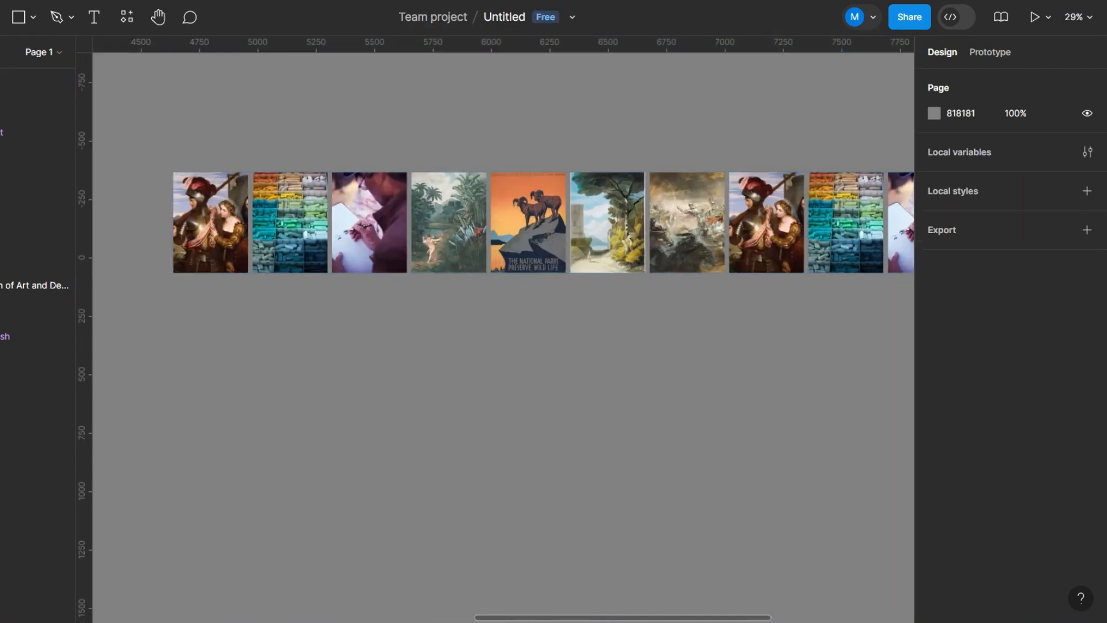
pyautogui.moveTo(671, 323); pyautogui.dragTo(687, 382)
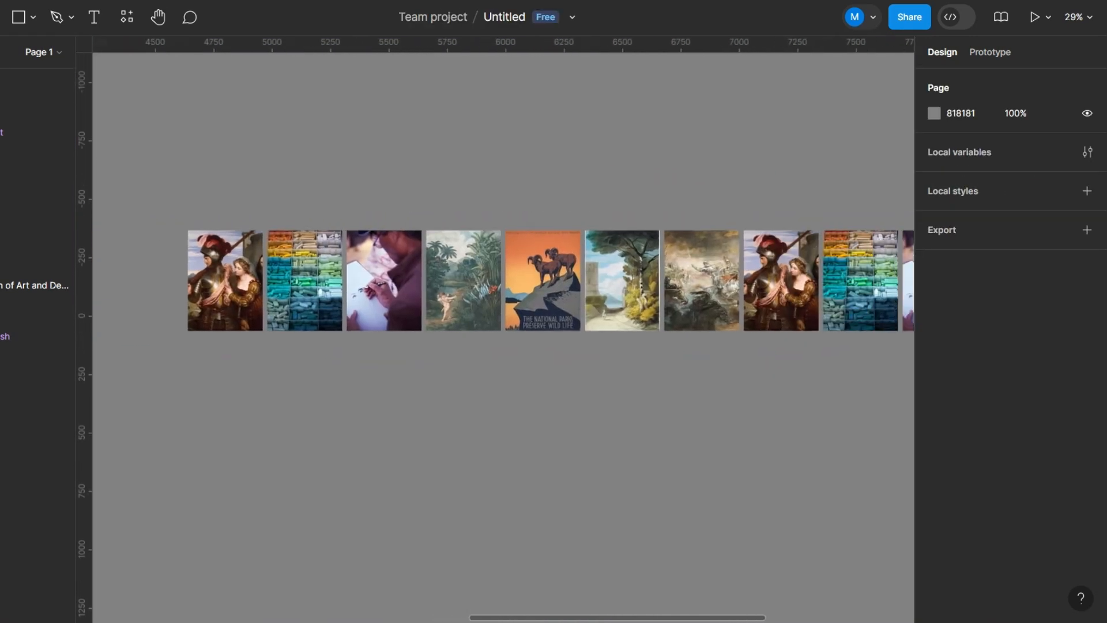
pyautogui.scroll(4, 259, 348)
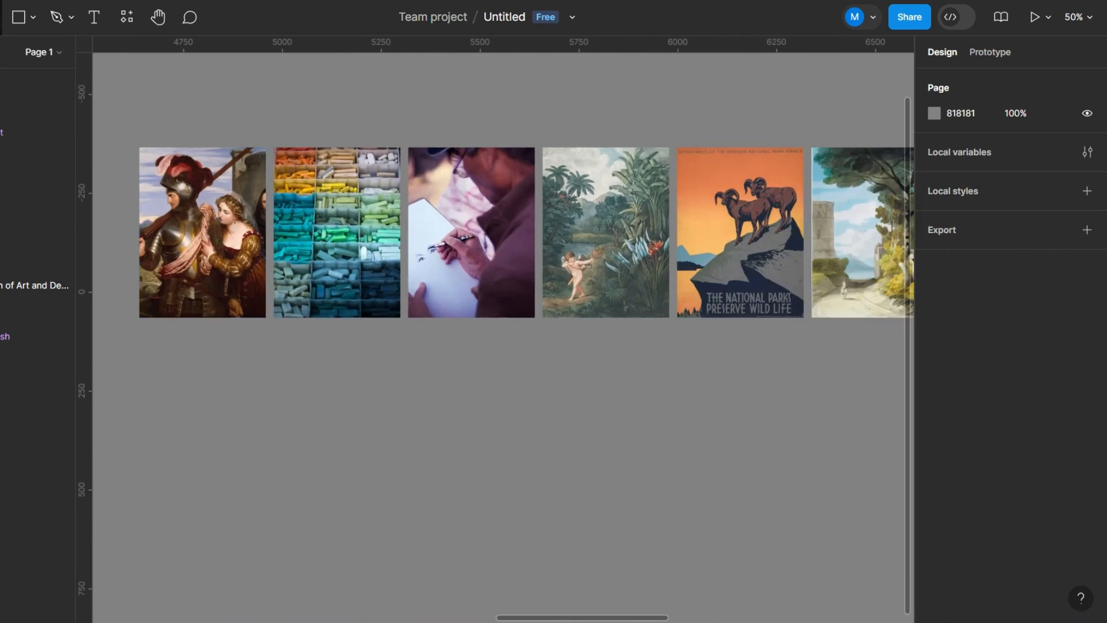
# Add a 1440 × 1024 Wireframe preset frame and move it below the start of the image row
pyautogui.press('f')
pyautogui.click(956, 286)
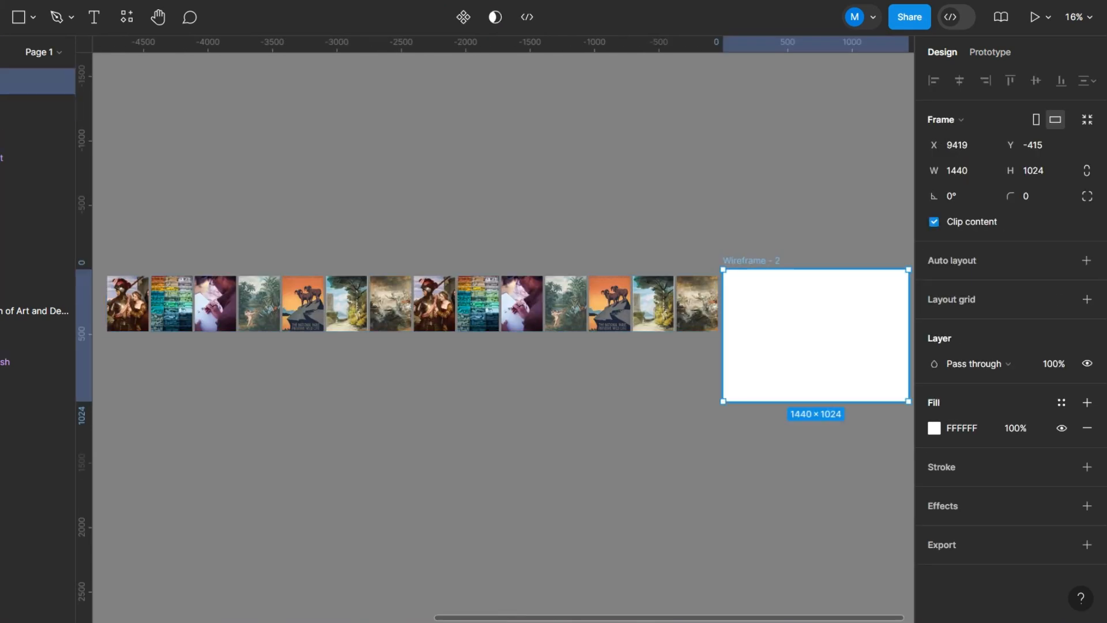
pyautogui.moveTo(424, 440); pyautogui.dragTo(210, 401)
pyautogui.click(369, 404)
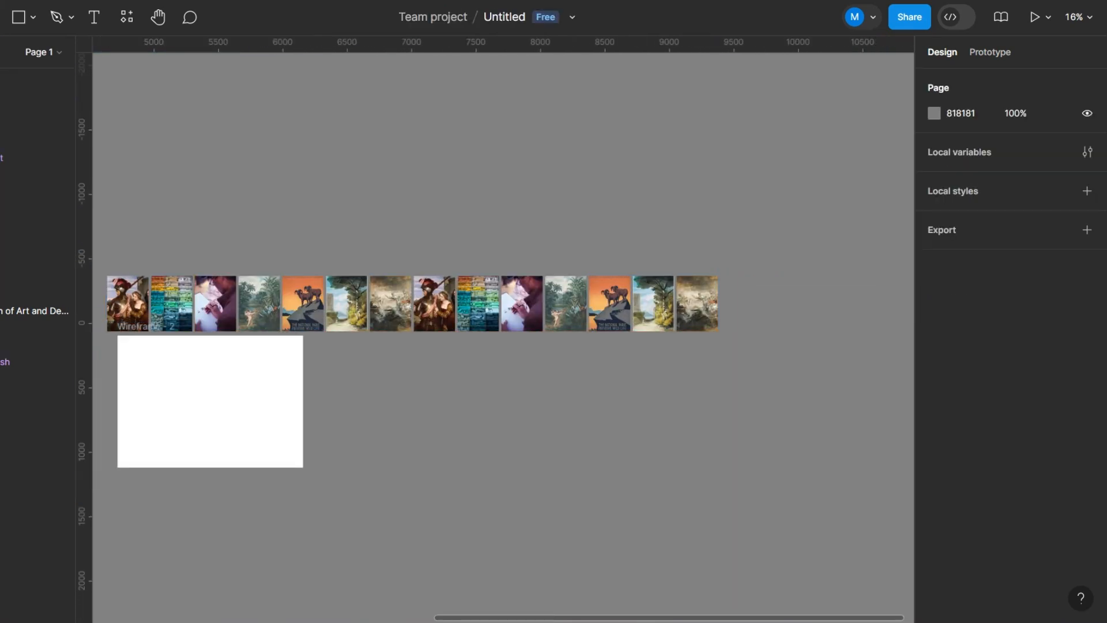
# Move the image group into the new frame and align it to the frame's top and left edges
pyautogui.moveTo(369, 403); pyautogui.dragTo(562, 391)
pyautogui.scroll(5, 346, 388)
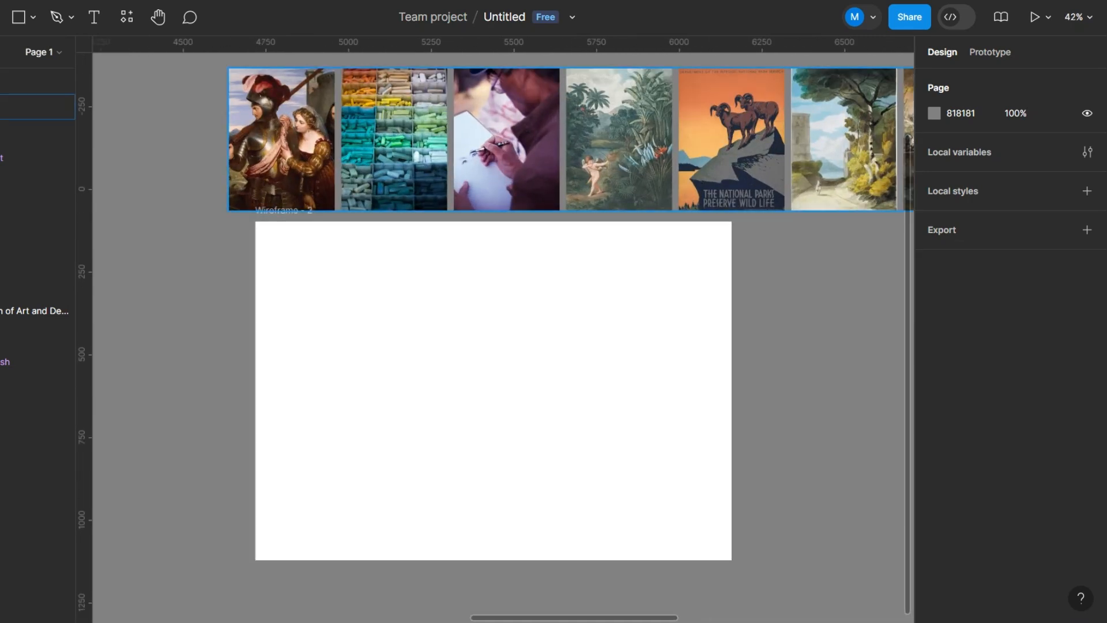
pyautogui.moveTo(619, 140); pyautogui.dragTo(665, 379)
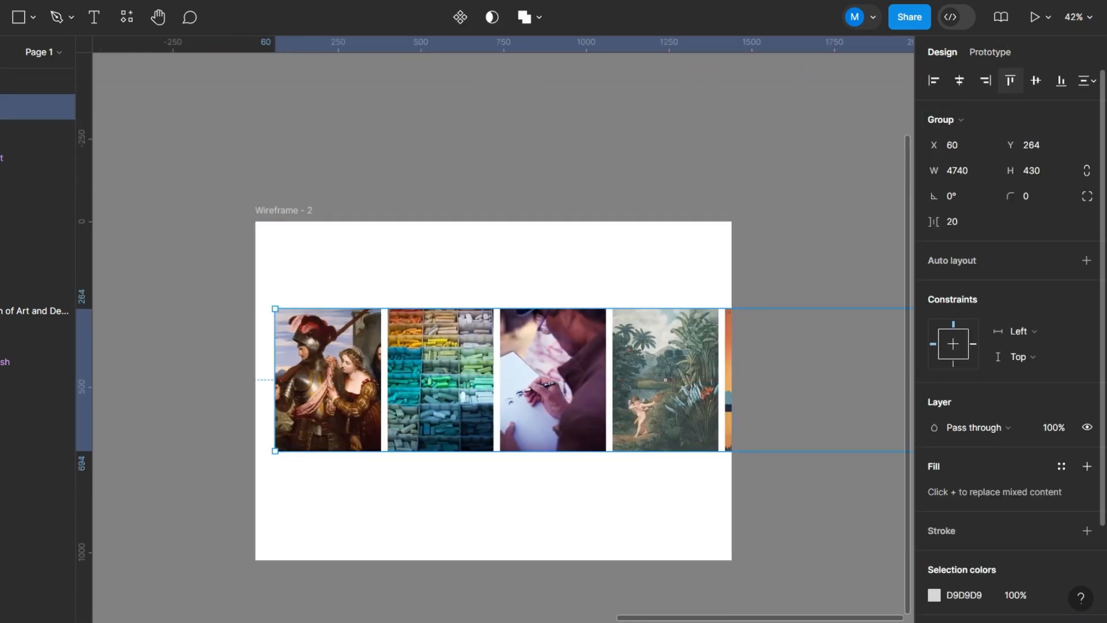
pyautogui.click(1011, 80)
pyautogui.click(934, 81)
# Reduce the frame's height to 430 to fit the images and hide its white fill
pyautogui.scroll(3, 376, 445)
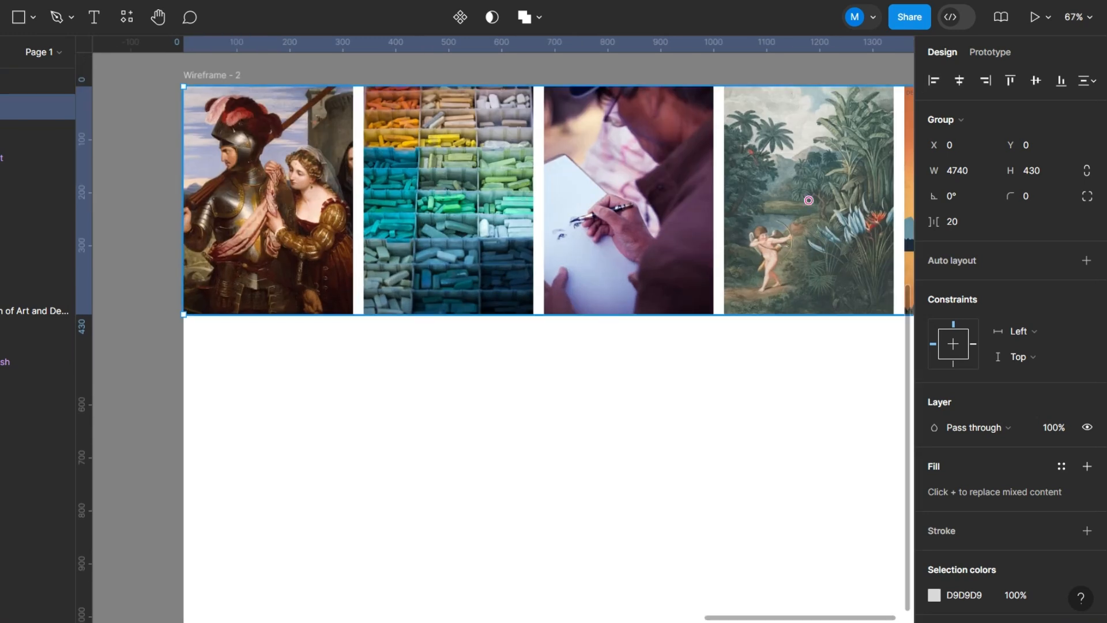
pyautogui.click(212, 75)
pyautogui.scroll(-3, 810, 200)
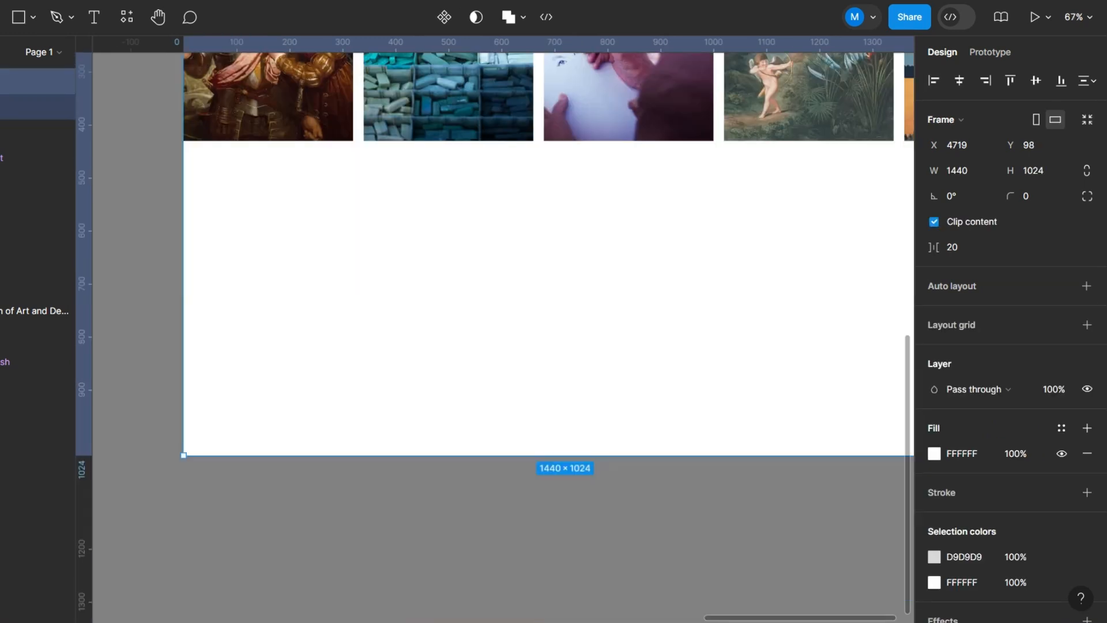
pyautogui.moveTo(553, 456); pyautogui.dragTo(554, 140)
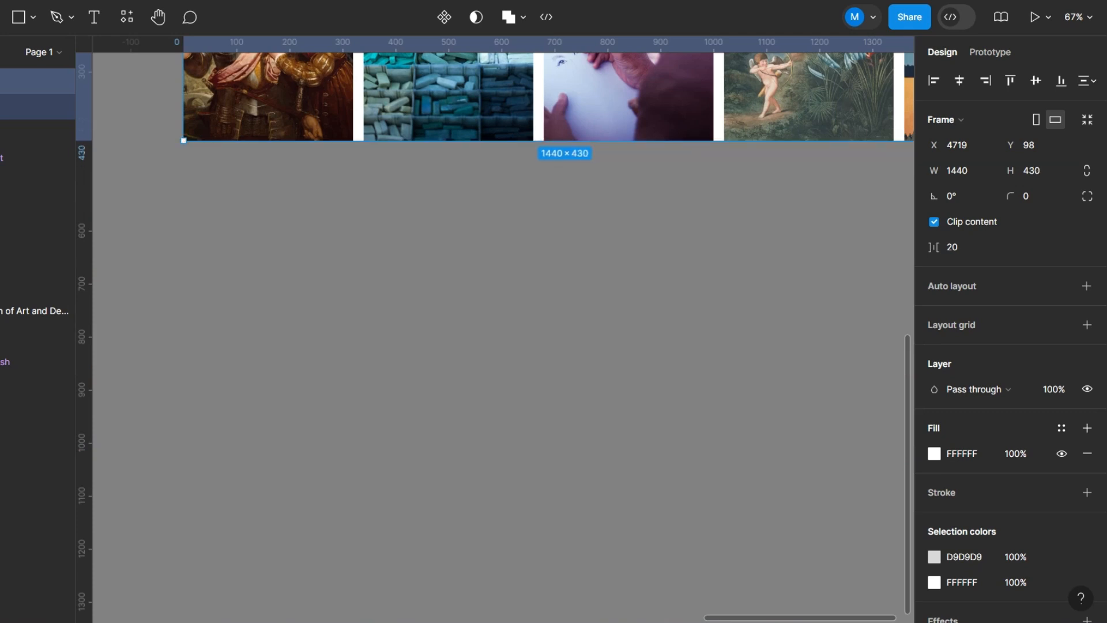
pyautogui.scroll(6, 809, 392)
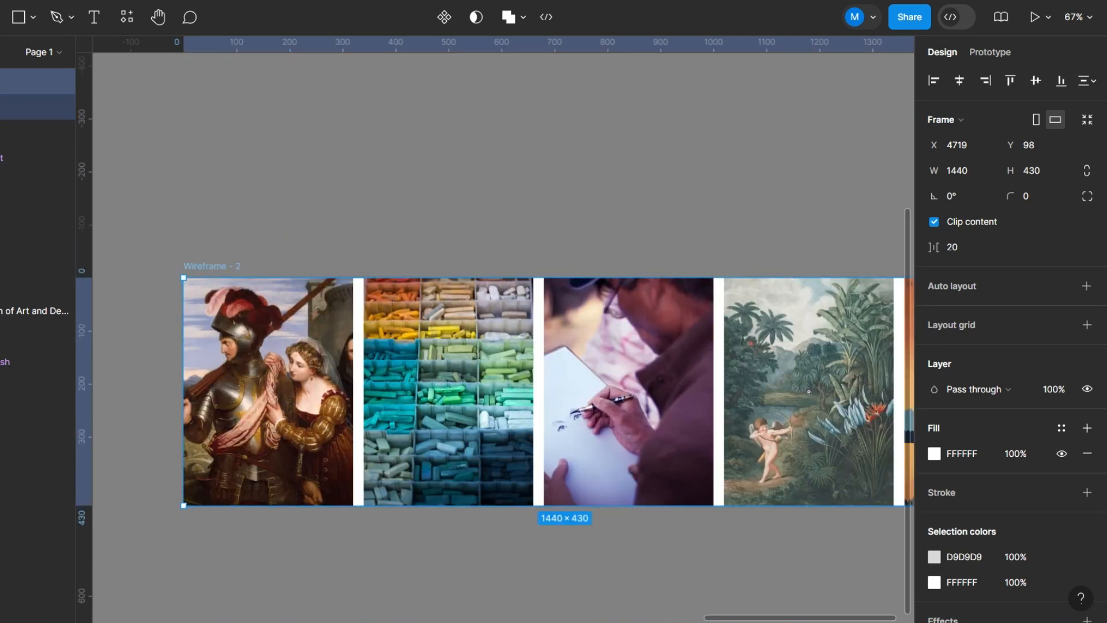
pyautogui.click(1062, 454)
pyautogui.click(721, 556)
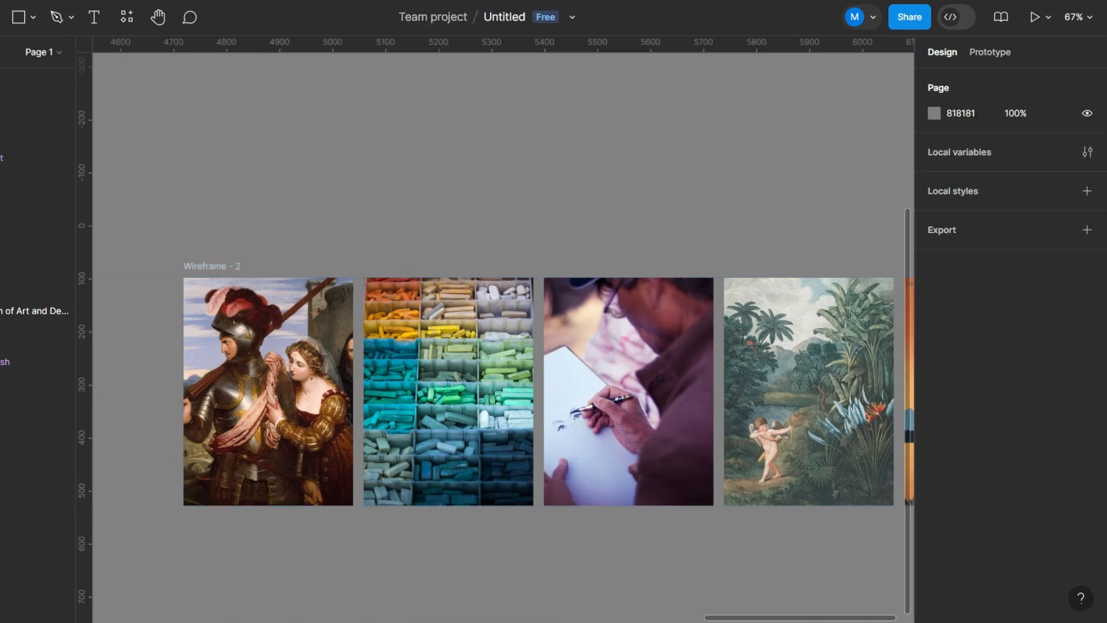
# Shift the image group inside the frame left to X -122, keeping Y at 0
pyautogui.scroll(-2, 508, 306)
pyautogui.hscroll(1, 508, 306)
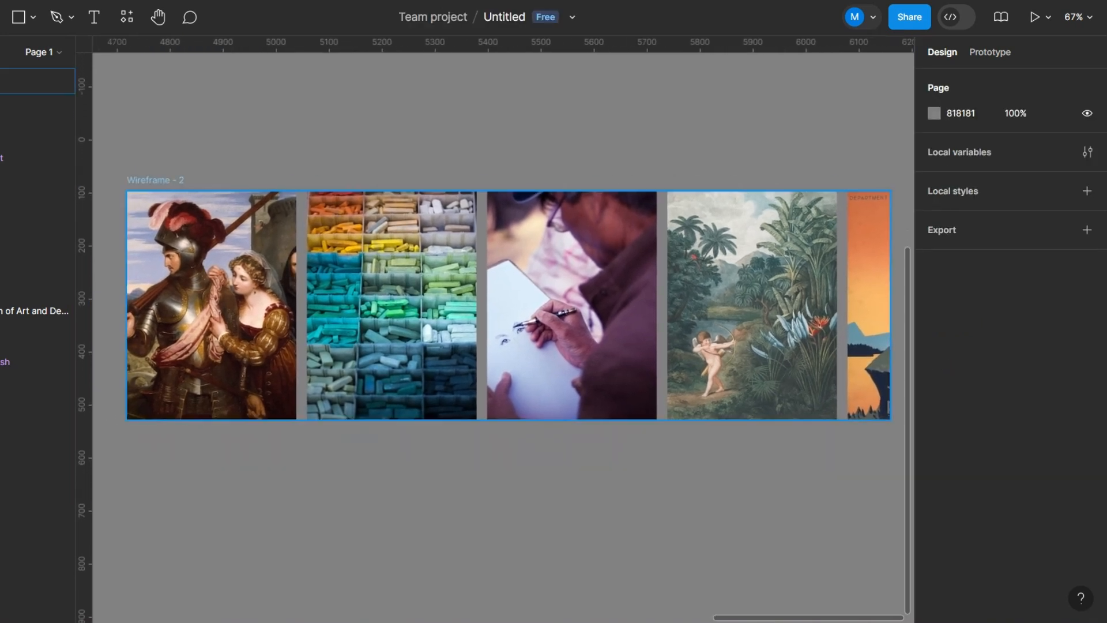
pyautogui.click(752, 305)
pyautogui.doubleClick(752, 305)
pyautogui.moveTo(752, 305); pyautogui.dragTo(688, 305)
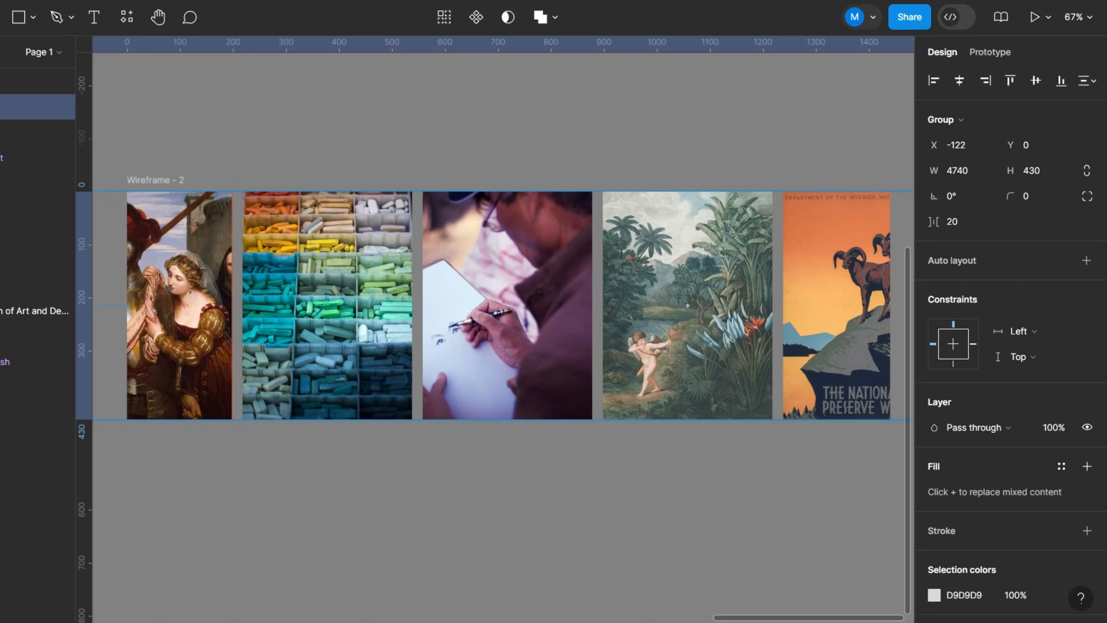
pyautogui.press('Escape')
# Duplicate the image frame straight below the original at Y 576
pyautogui.moveTo(155, 180); pyautogui.dragTo(156, 435)
pyautogui.scroll(-5, 577, 346)
pyautogui.scroll(2, 688, 358)
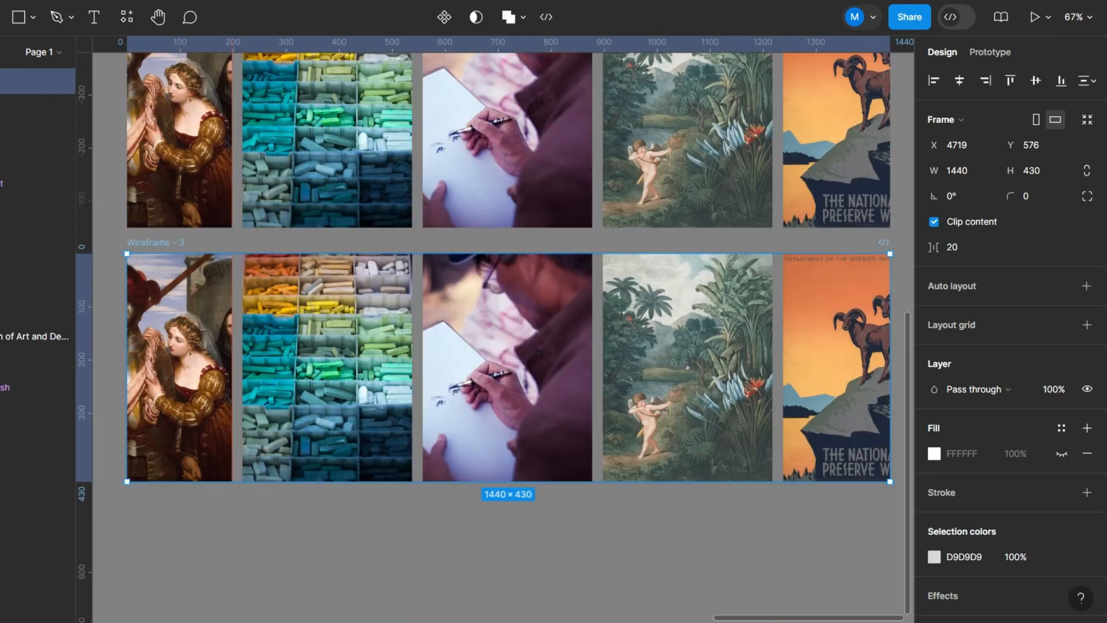
# Move the image group inside the lower frame left to X -2506, keeping the frame itself in place
pyautogui.moveTo(687, 358); pyautogui.dragTo(484, 357)
pyautogui.hotkey('ctrl', 'z')
pyautogui.doubleClick(688, 358)
pyautogui.moveTo(687, 357); pyautogui.dragTo(322, 357)
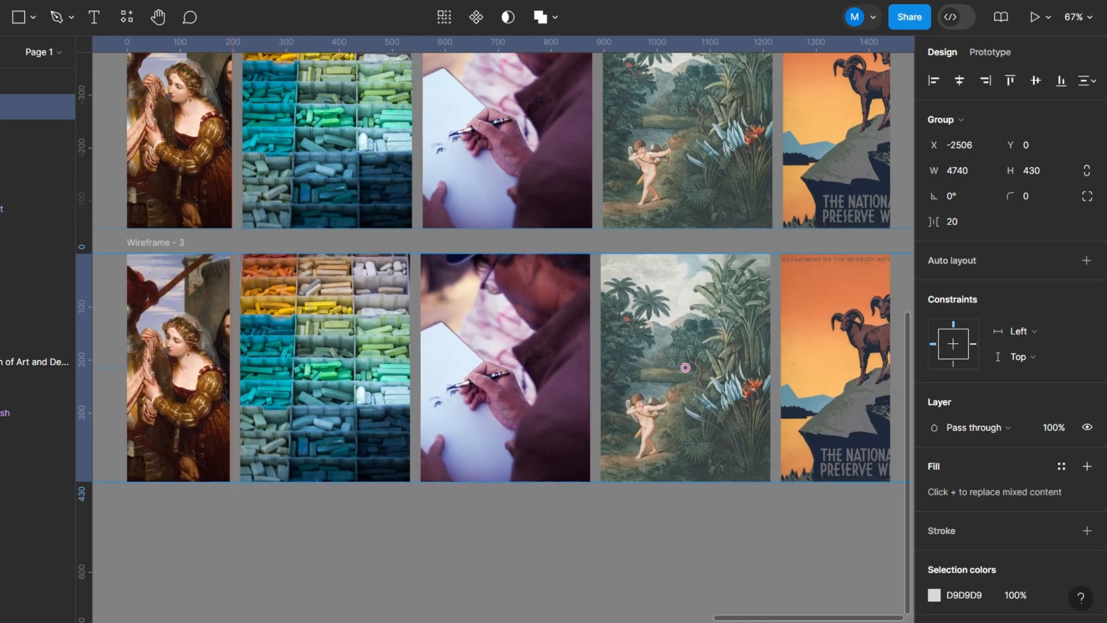
# Nudge the lower frame's image group right to X -2502 so its images line up with the upper frame
pyautogui.scroll(15, 214, 380)
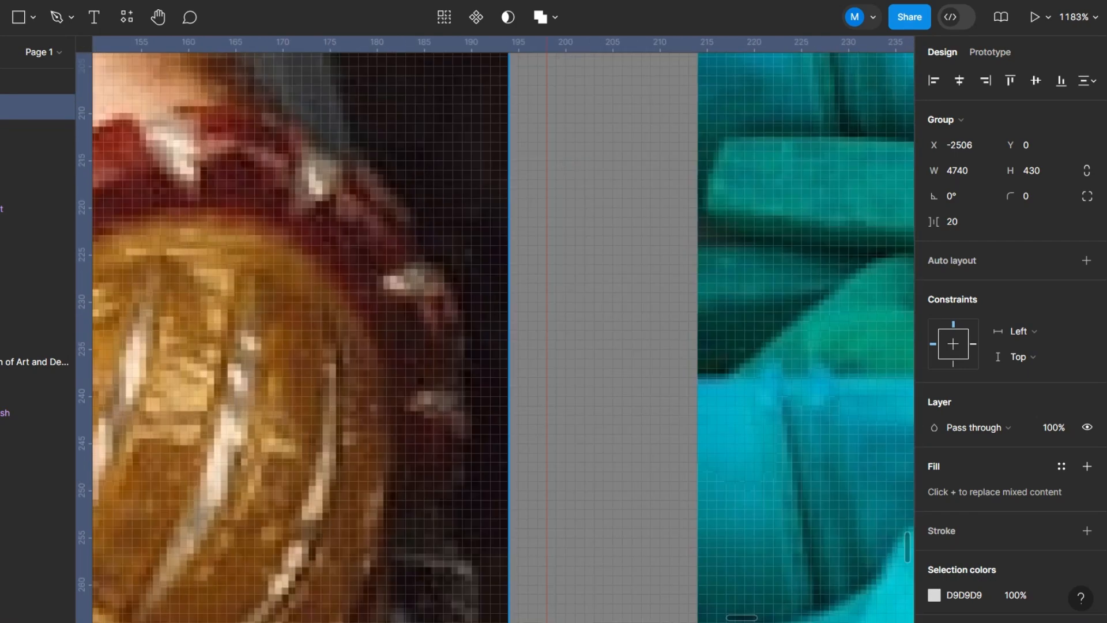
pyautogui.scroll(5, 502, 340)
pyautogui.press('Right')
pyautogui.press('Right')
pyautogui.press('Right')
pyautogui.press('Right')
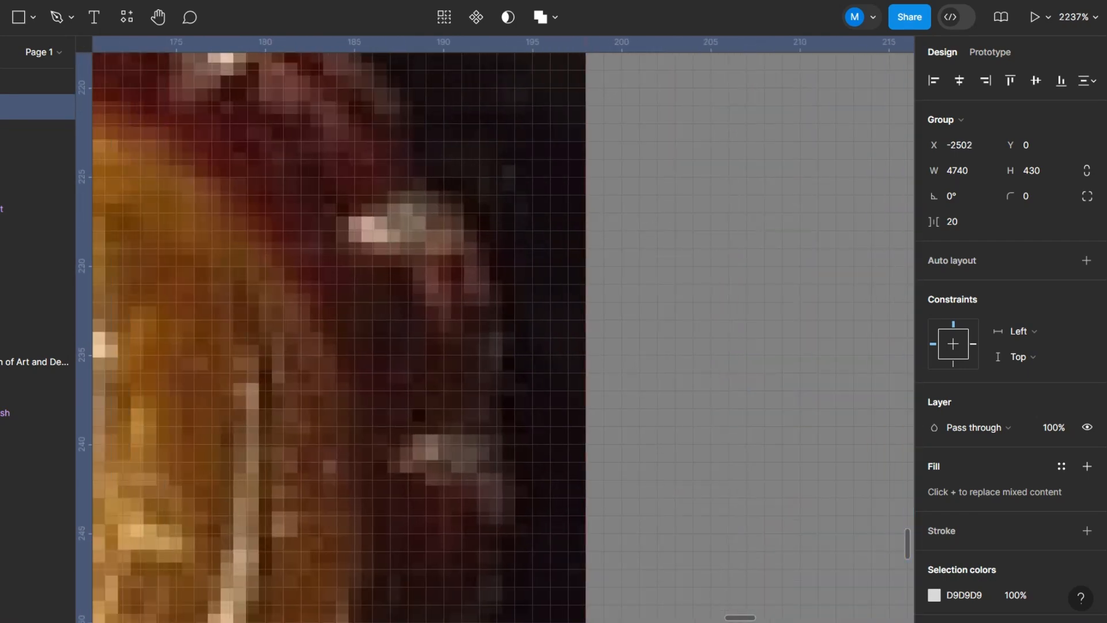
# Move the lower frame further down for a wider gap between the frames, and select the upper frame
pyautogui.scroll(-20, 732, 376)
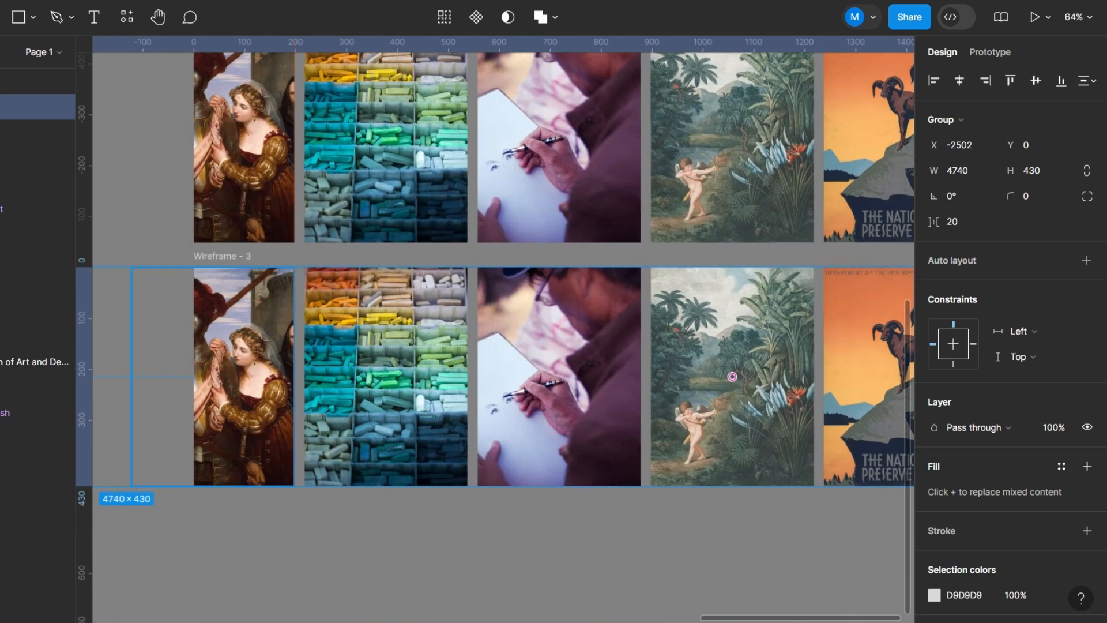
pyautogui.scroll(-5, 733, 377)
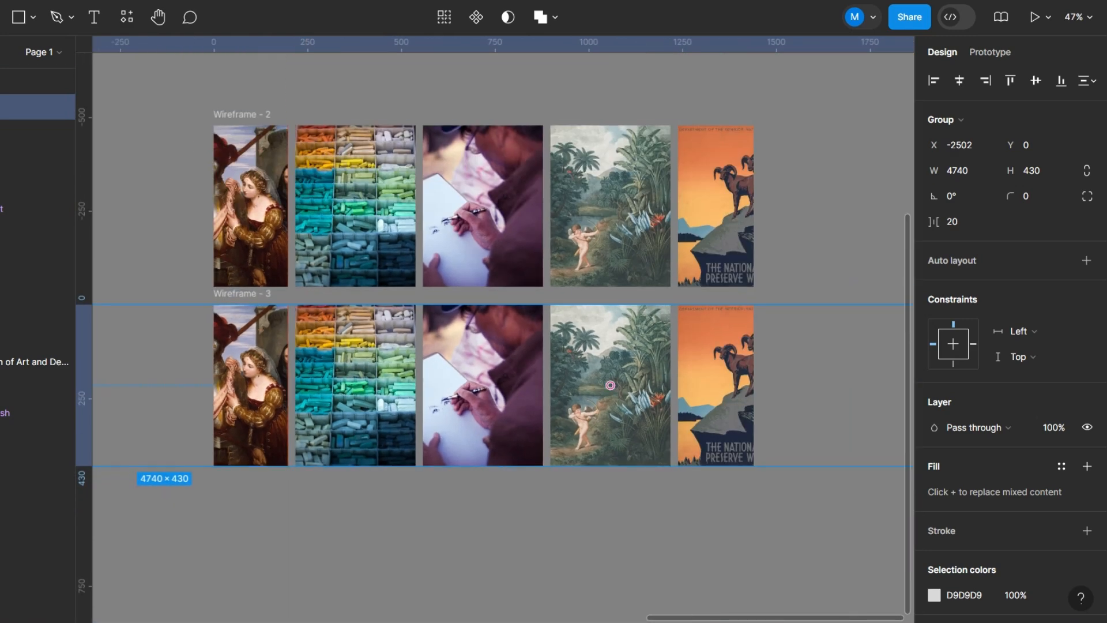
pyautogui.scroll(-6, 438, 405)
pyautogui.scroll(4, 439, 405)
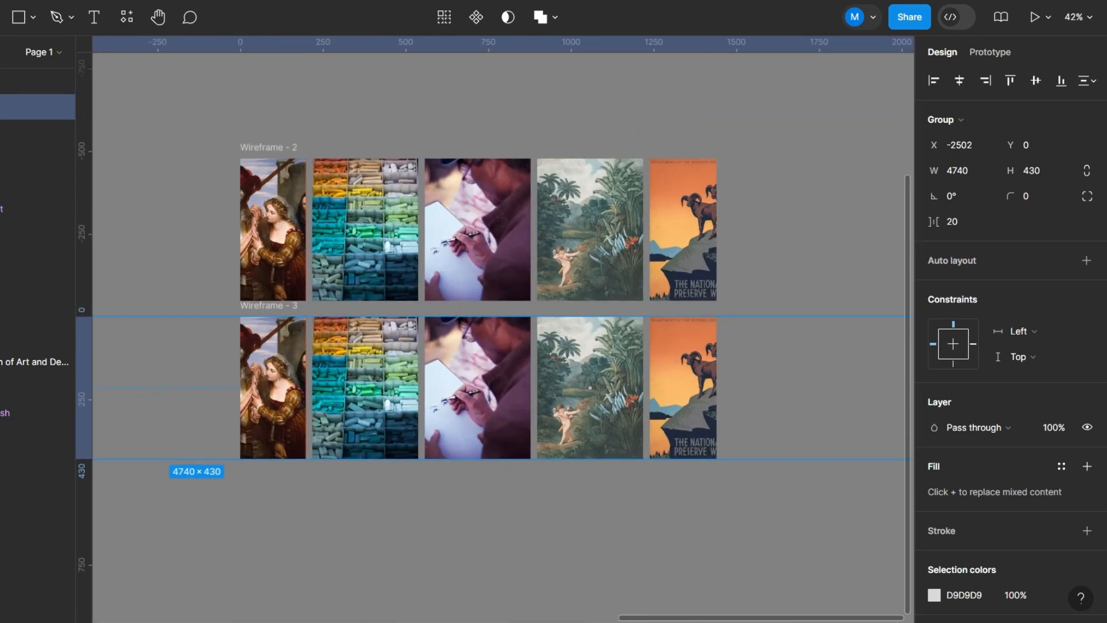
pyautogui.press('Escape')
pyautogui.scroll(2, 533, 336)
pyautogui.hotkey('ctrl', 'z')
pyautogui.scroll(1, 559, 336)
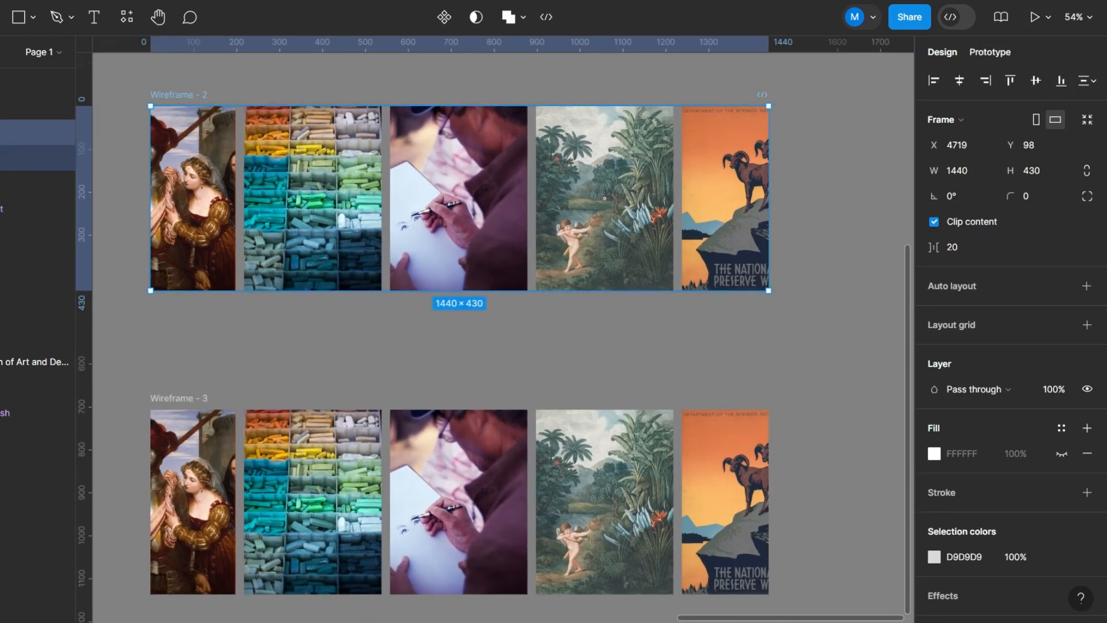
# Add a prototype connection from the upper image frame, Wireframe - 2, to the lower frame, Wireframe - 3
pyautogui.click(990, 52)
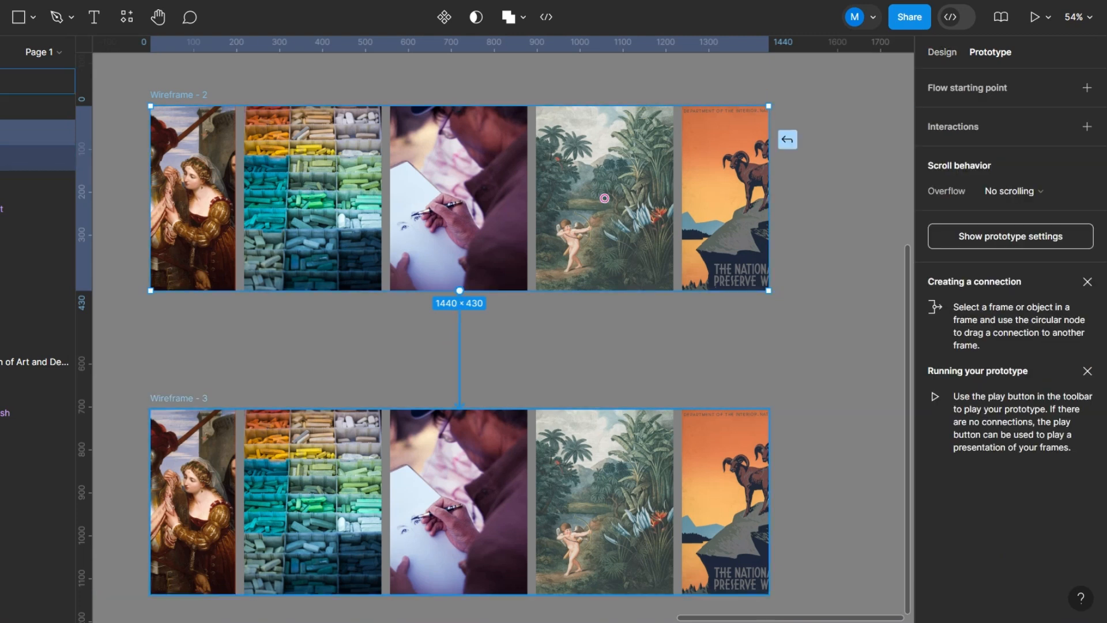
pyautogui.moveTo(459, 407); pyautogui.dragTo(460, 410)
pyautogui.scroll(-3, 460, 369)
pyautogui.scroll(3, 455, 297)
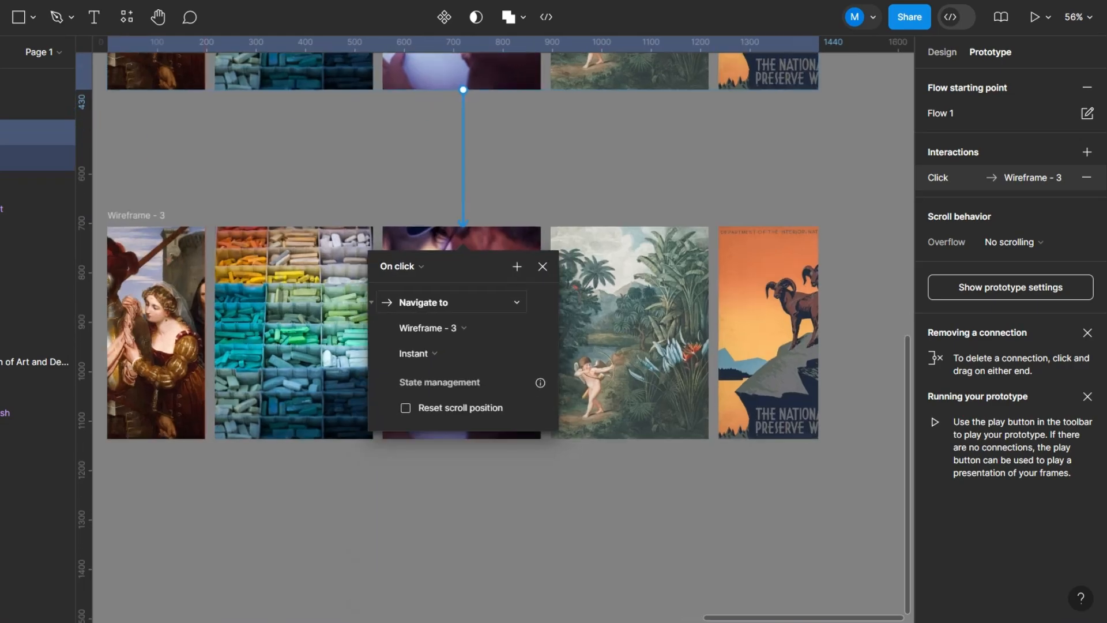
# Trigger the upper frame's connection After delay with a delay of 1 ms
pyautogui.click(444, 195)
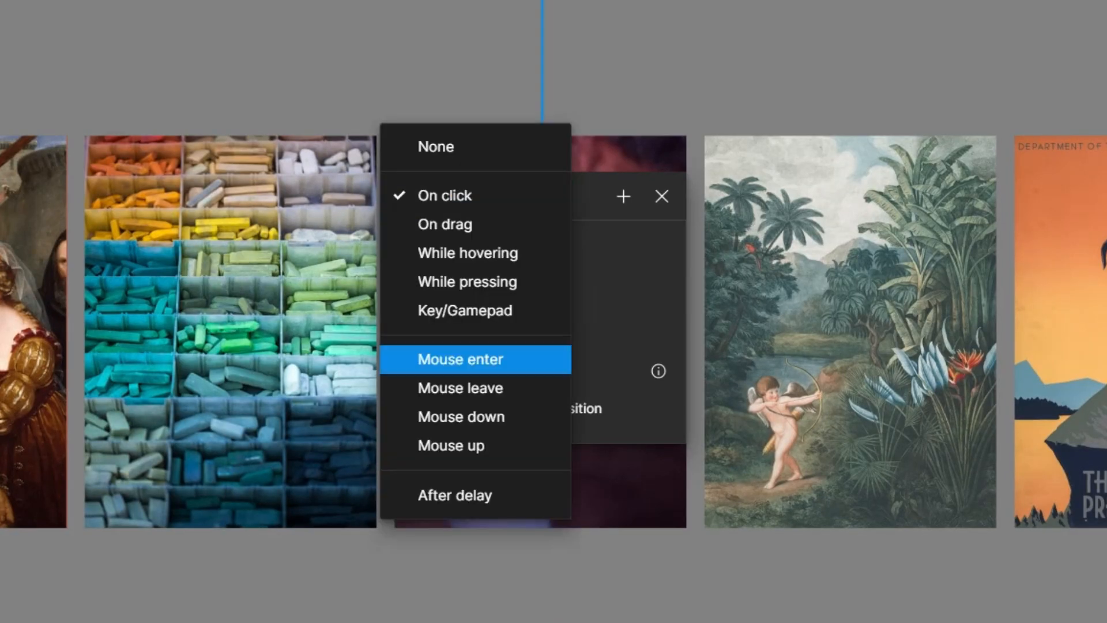
pyautogui.click(448, 495)
pyautogui.click(455, 234)
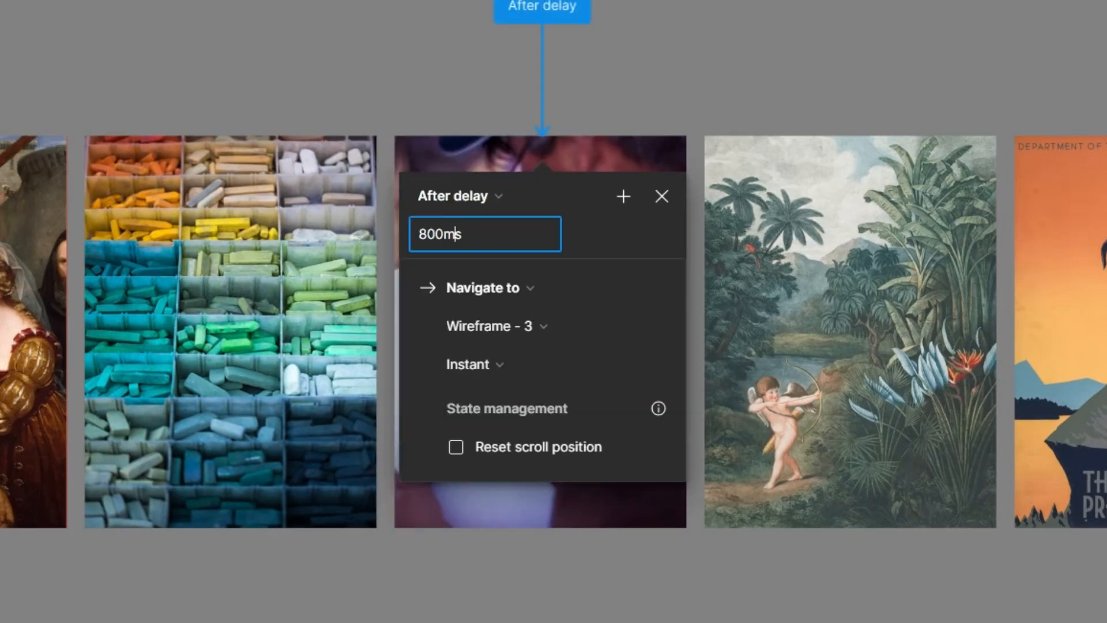
pyautogui.write('1')
pyautogui.press('Return')
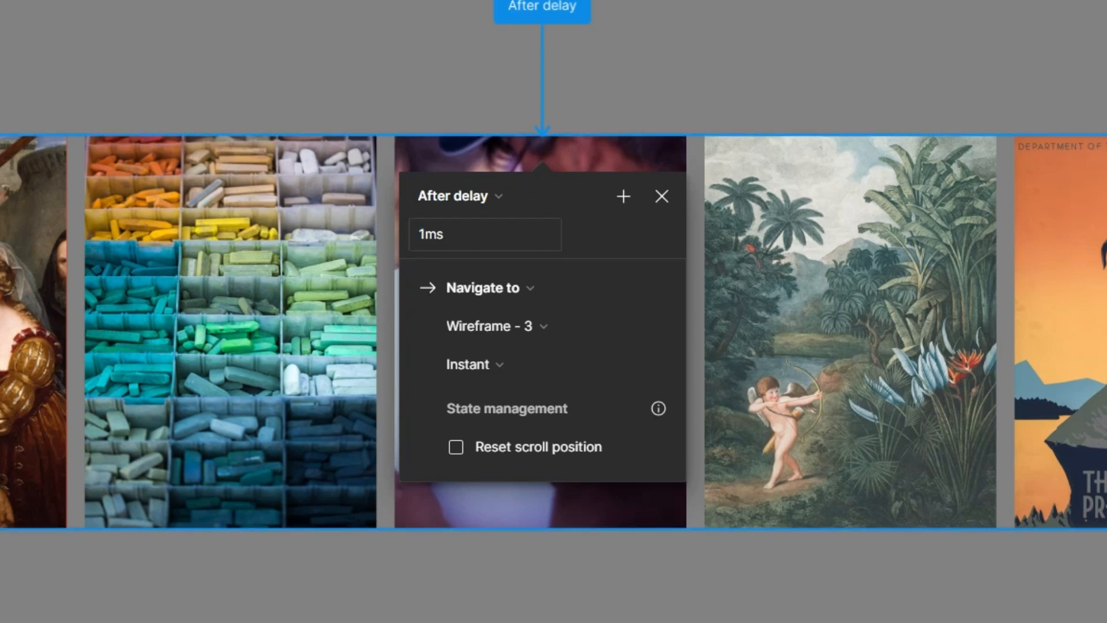
# Animate the upper frame's connection with Smart animate, Linear easing and a duration of 10000 ms
pyautogui.click(475, 365)
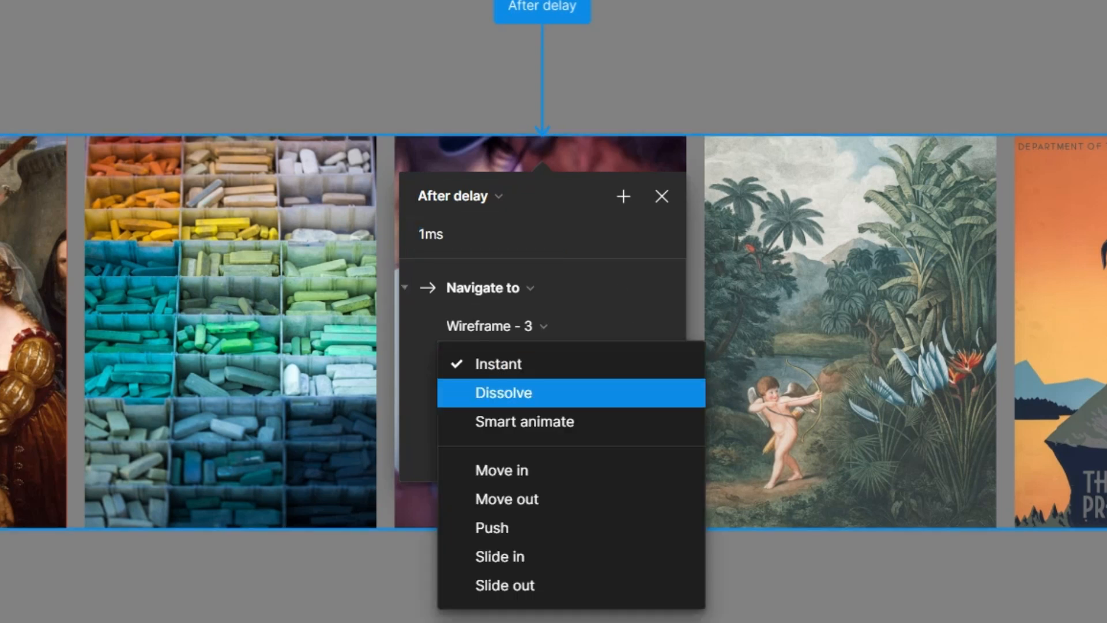
pyautogui.click(525, 422)
pyautogui.click(479, 401)
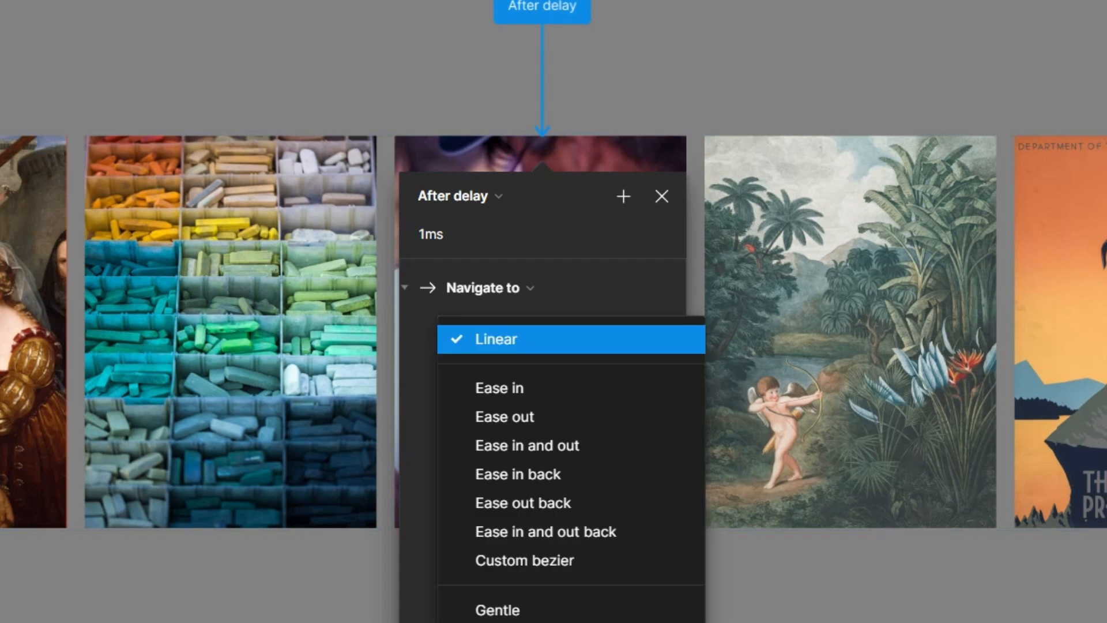
pyautogui.click(497, 339)
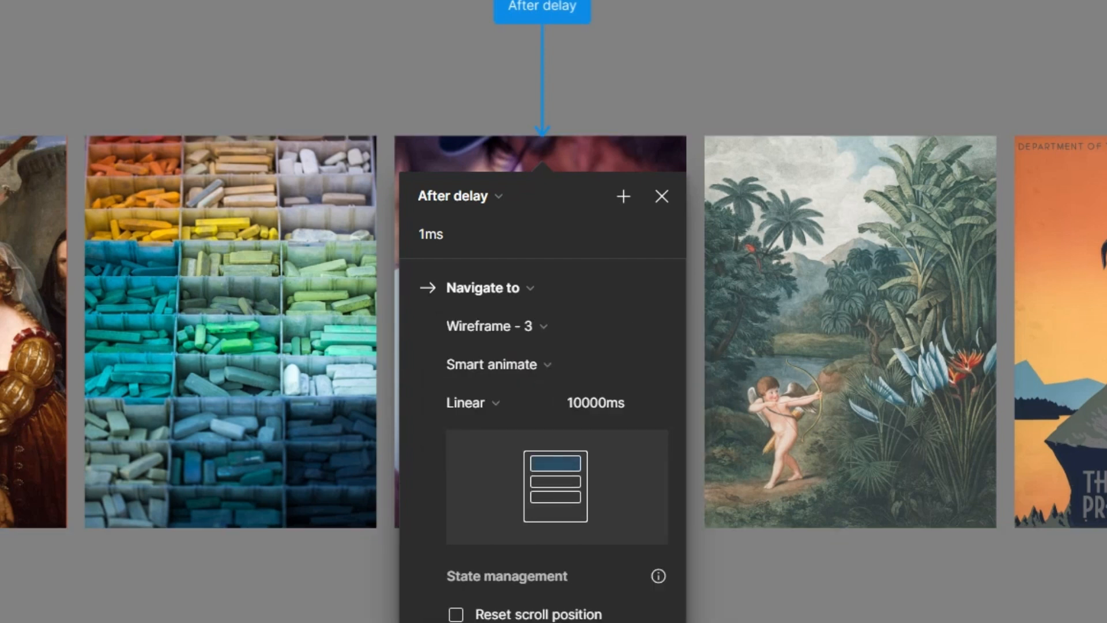
pyautogui.press('Escape')
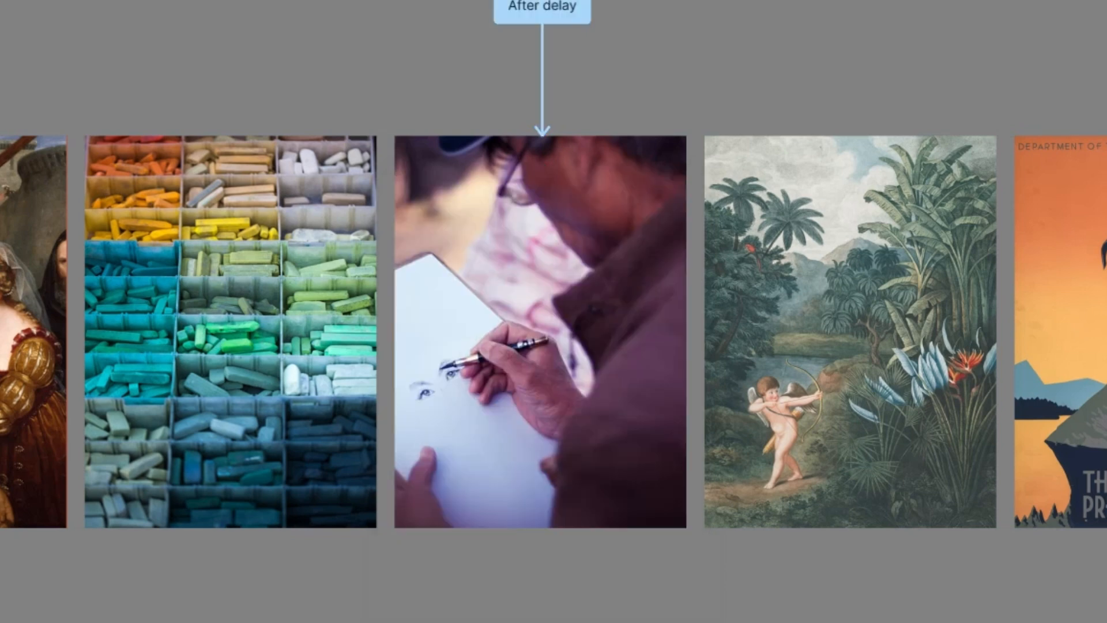
# Connect the lower frame back to Wireframe - 2 with an After delay trigger of 1 ms
pyautogui.scroll(-1, 822, 620)
pyautogui.click(848, 365)
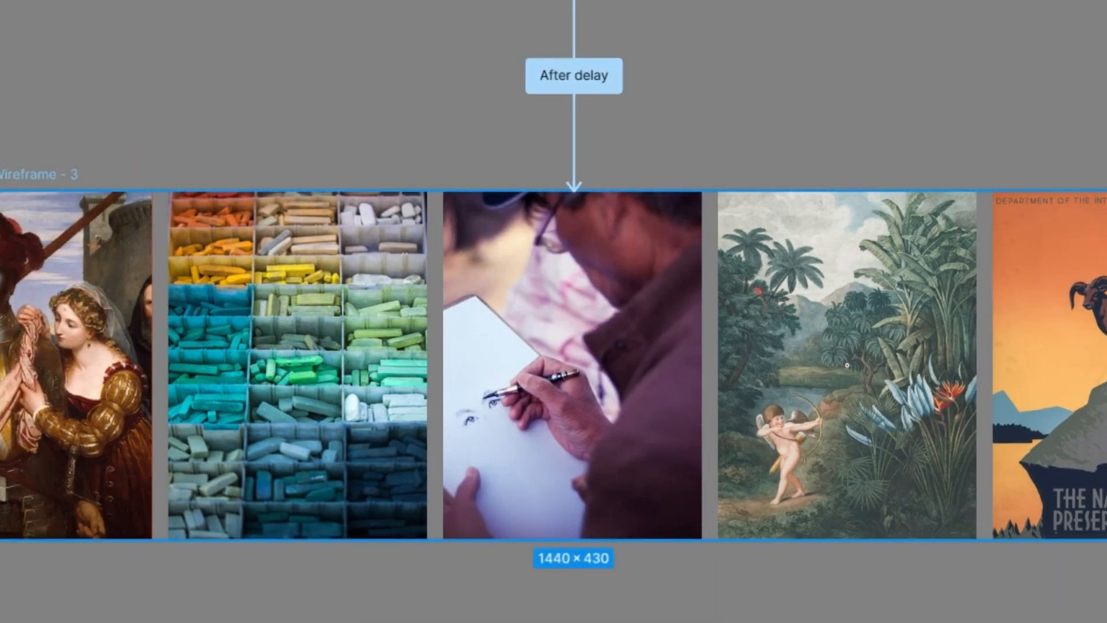
pyautogui.moveTo(619, 1); pyautogui.dragTo(619, 0)
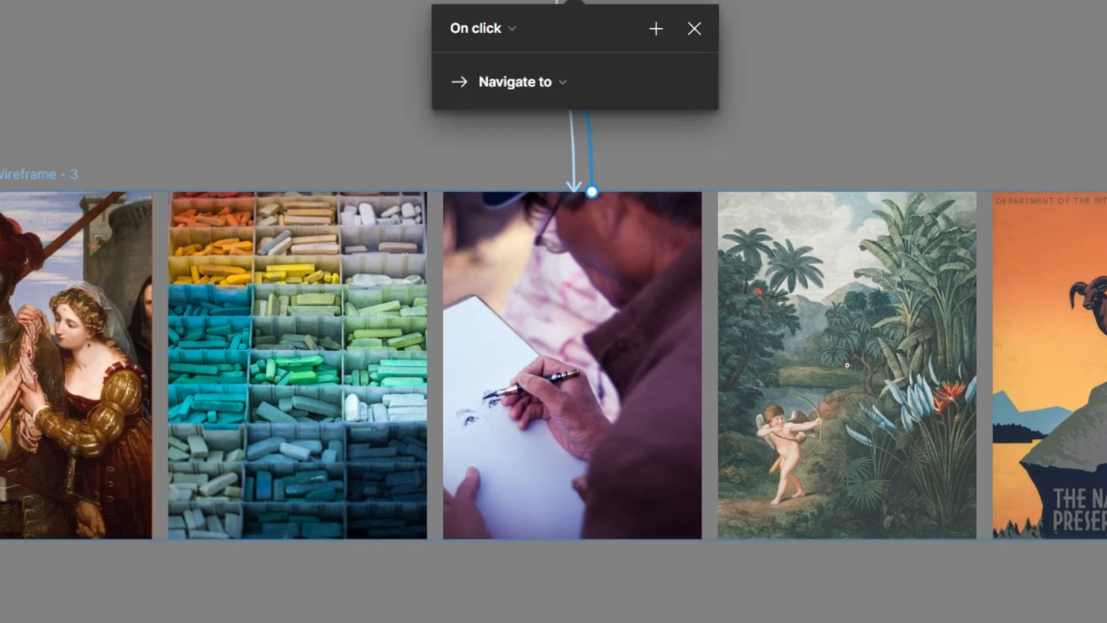
pyautogui.click(482, 27)
pyautogui.press('Return')
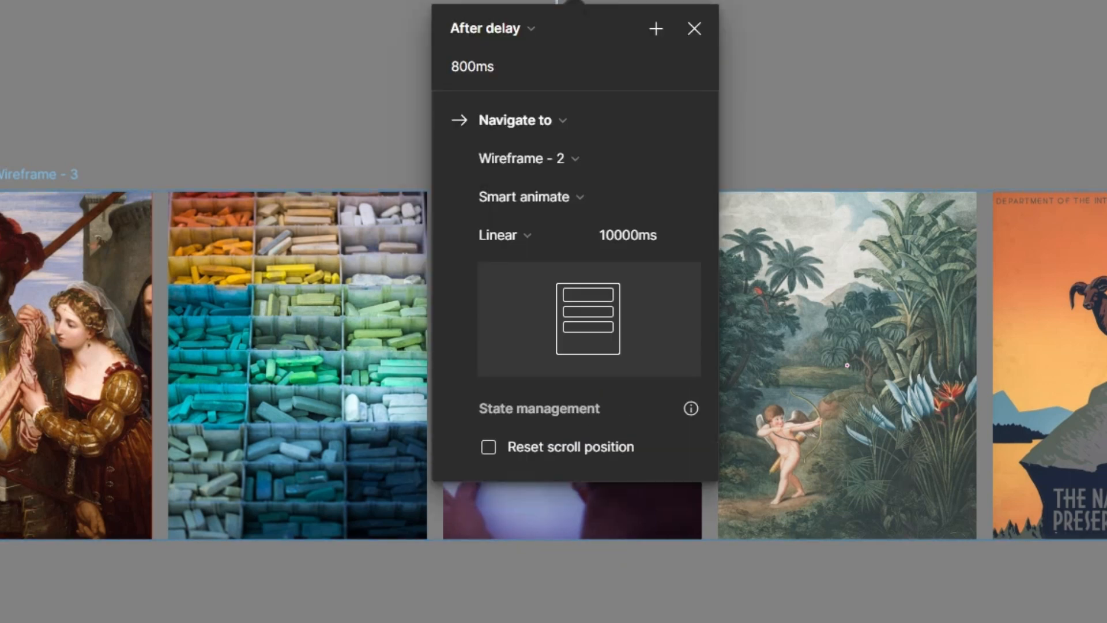
pyautogui.press('Return')
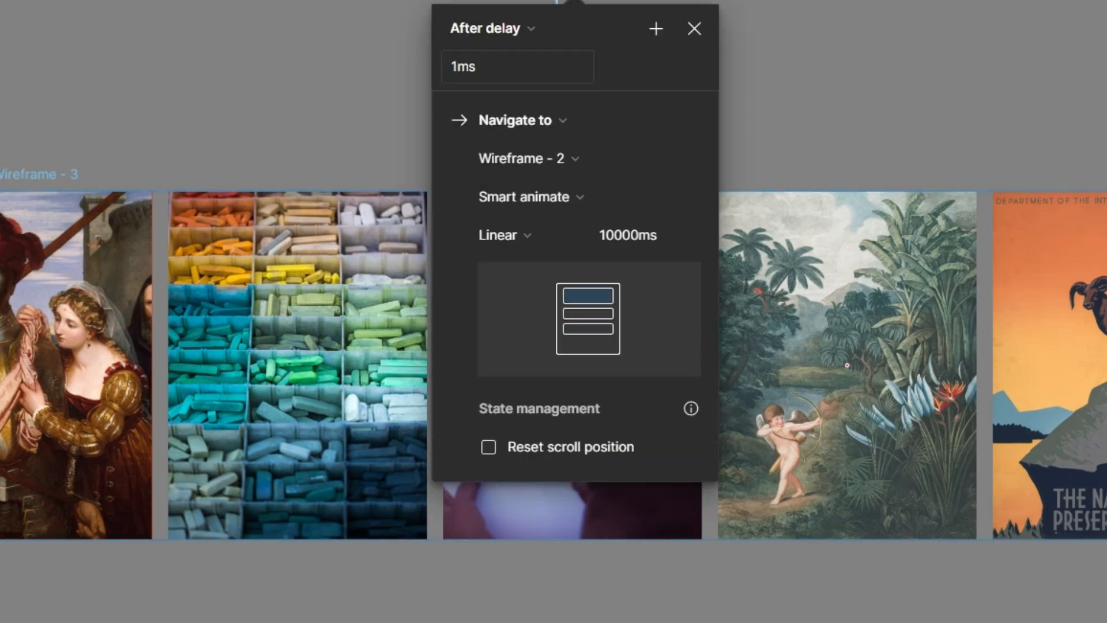
# Set the return connection's animation to Instant and close its interaction settings
pyautogui.click(530, 197)
pyautogui.click(531, 134)
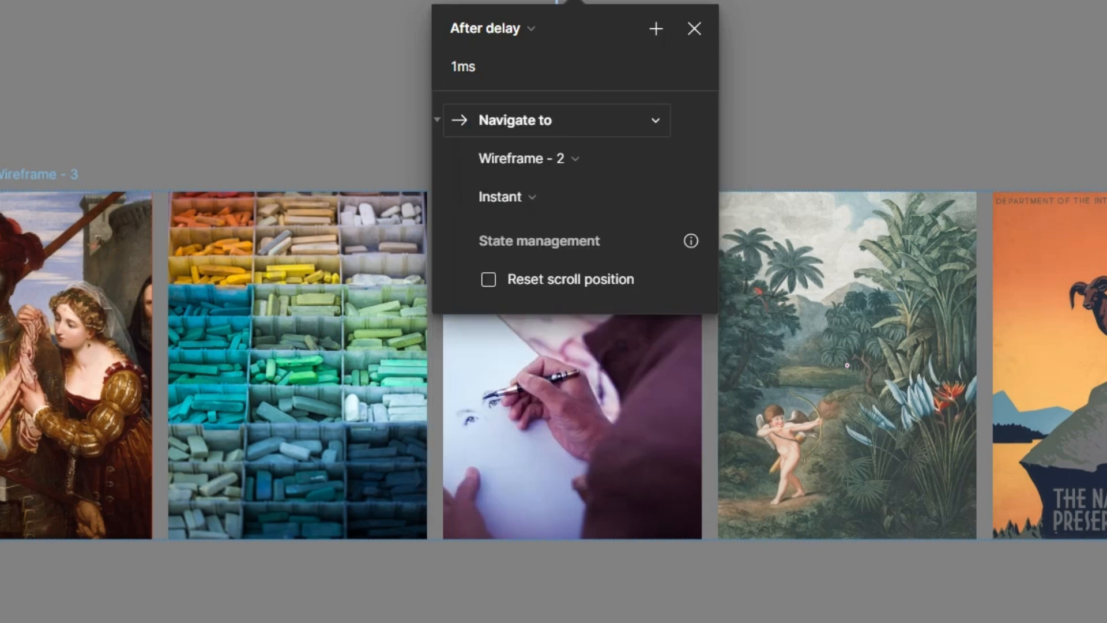
pyautogui.click(925, 157)
# Select both linked image frames and turn them into a component set
pyautogui.scroll(2, 925, 158)
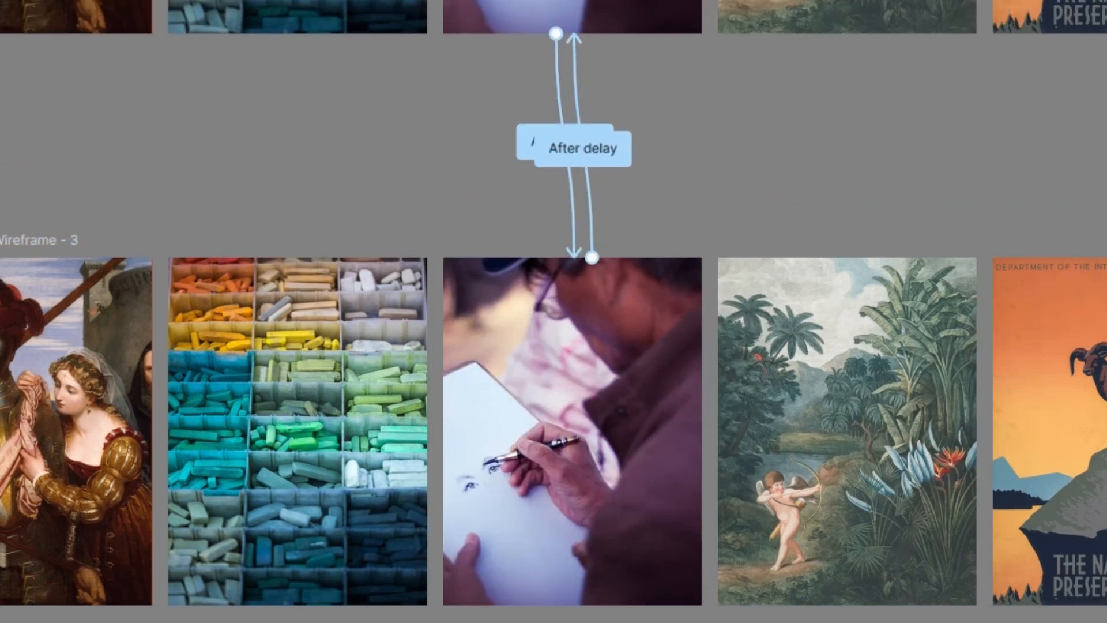
pyautogui.scroll(-4, 927, 160)
pyautogui.scroll(5, 926, 159)
pyautogui.scroll(4, 582, 285)
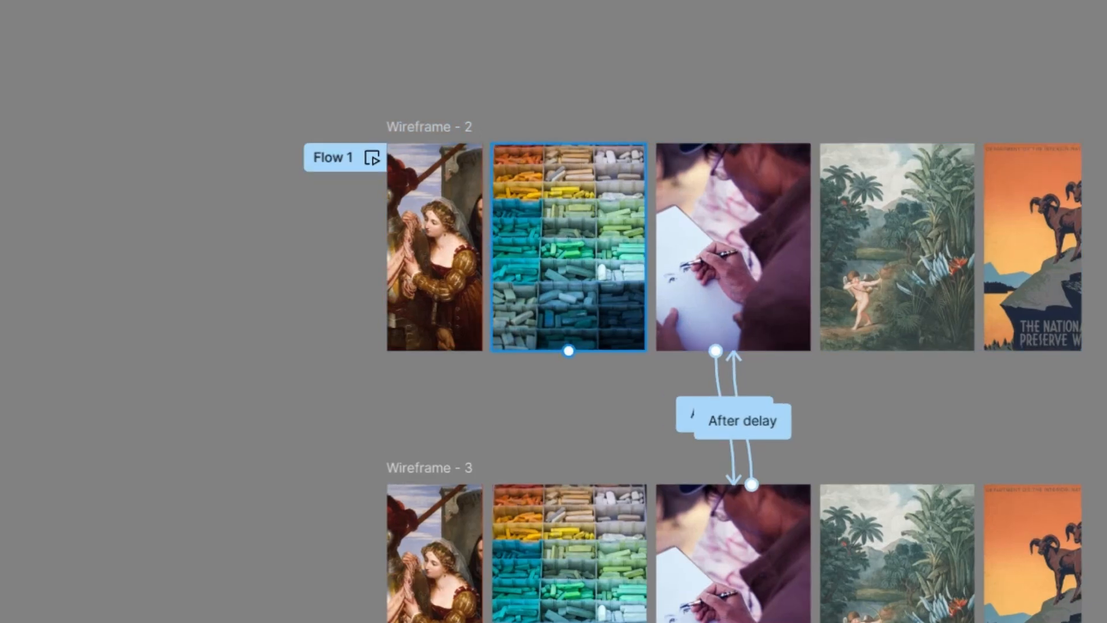
pyautogui.moveTo(388, 144); pyautogui.dragTo(890, 586)
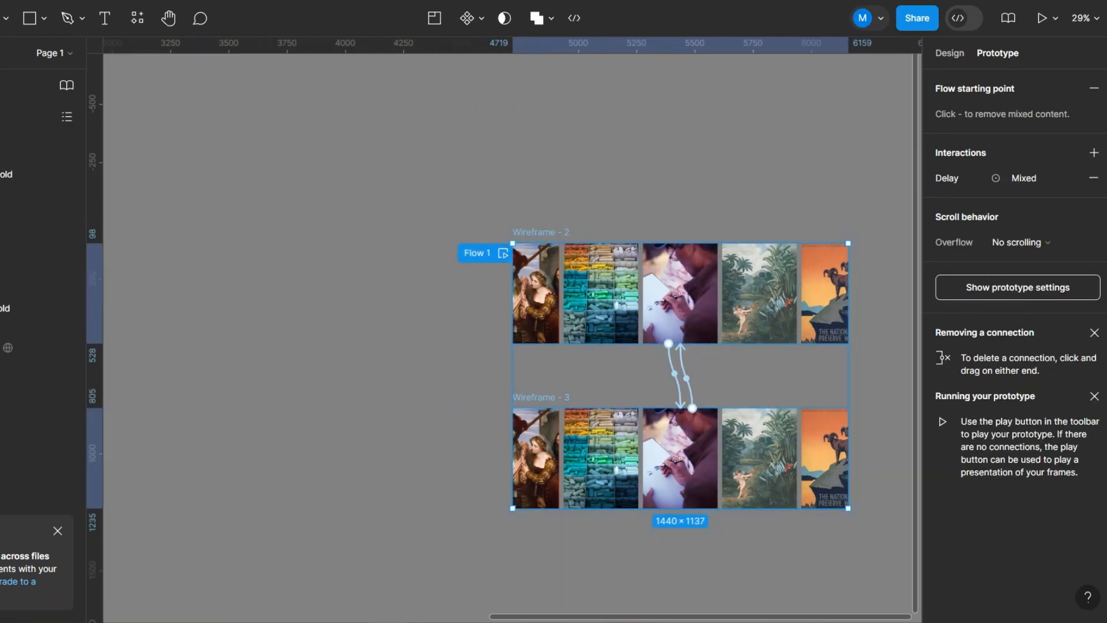
pyautogui.click(481, 19)
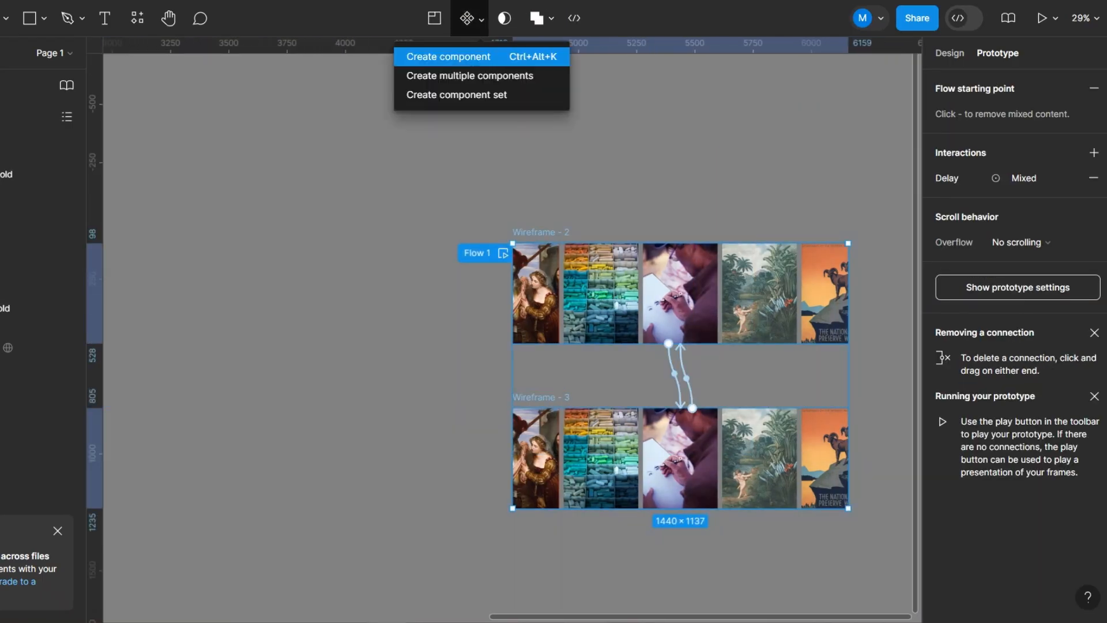
pyautogui.click(457, 95)
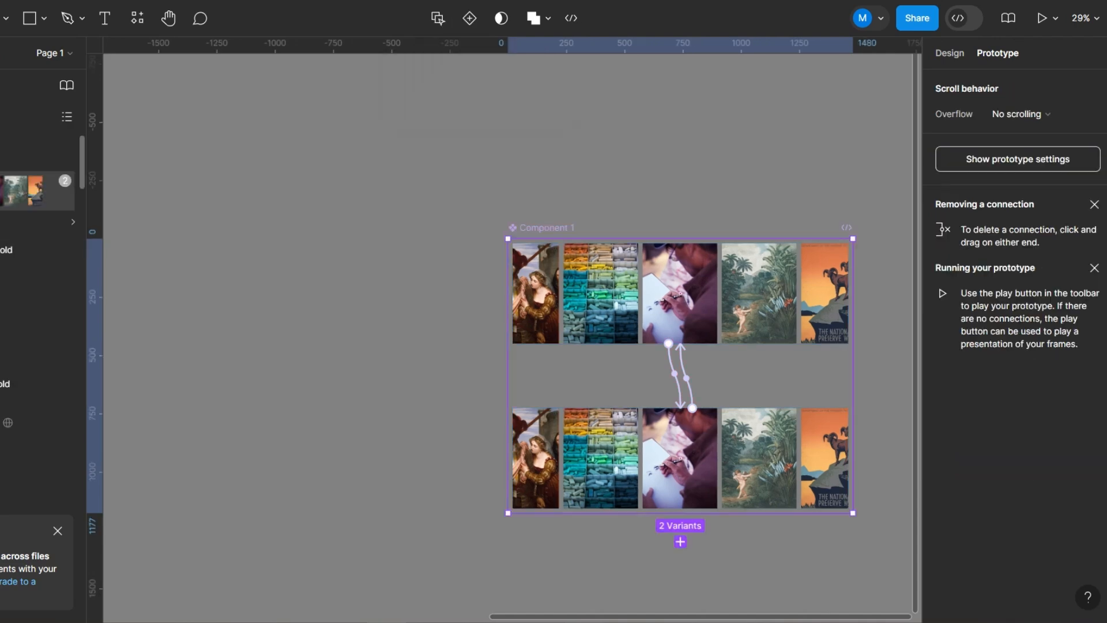
# Place an instance of the new carousel component on the empty canvas beside the component set
pyautogui.moveTo(22, 190); pyautogui.dragTo(319, 318)
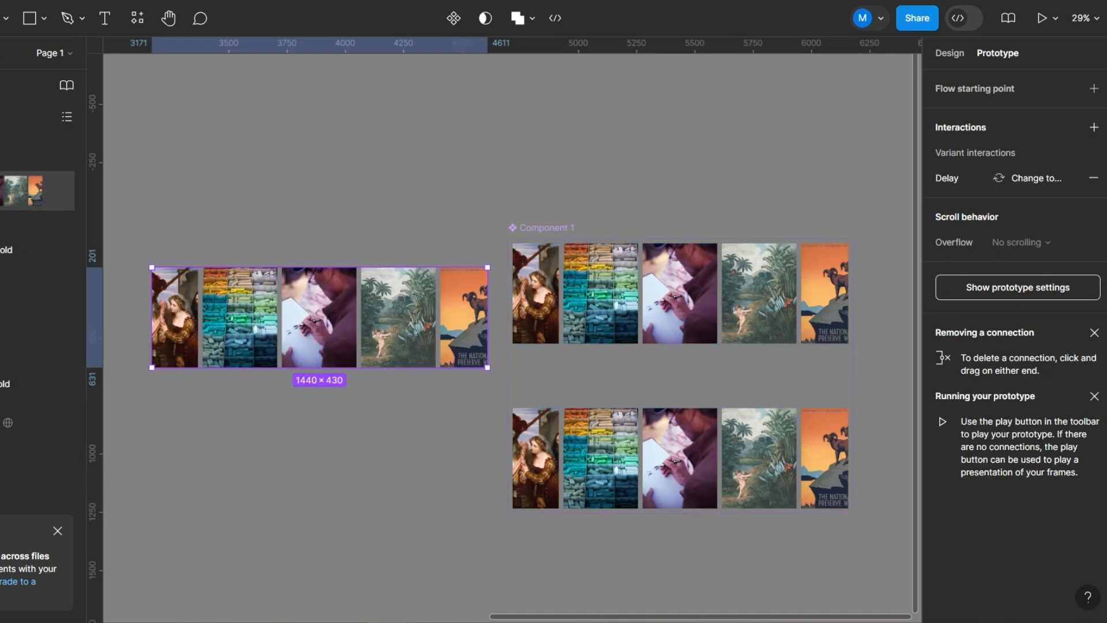
pyautogui.click(323, 412)
pyautogui.scroll(-2, 323, 403)
pyautogui.scroll(5, 136, 332)
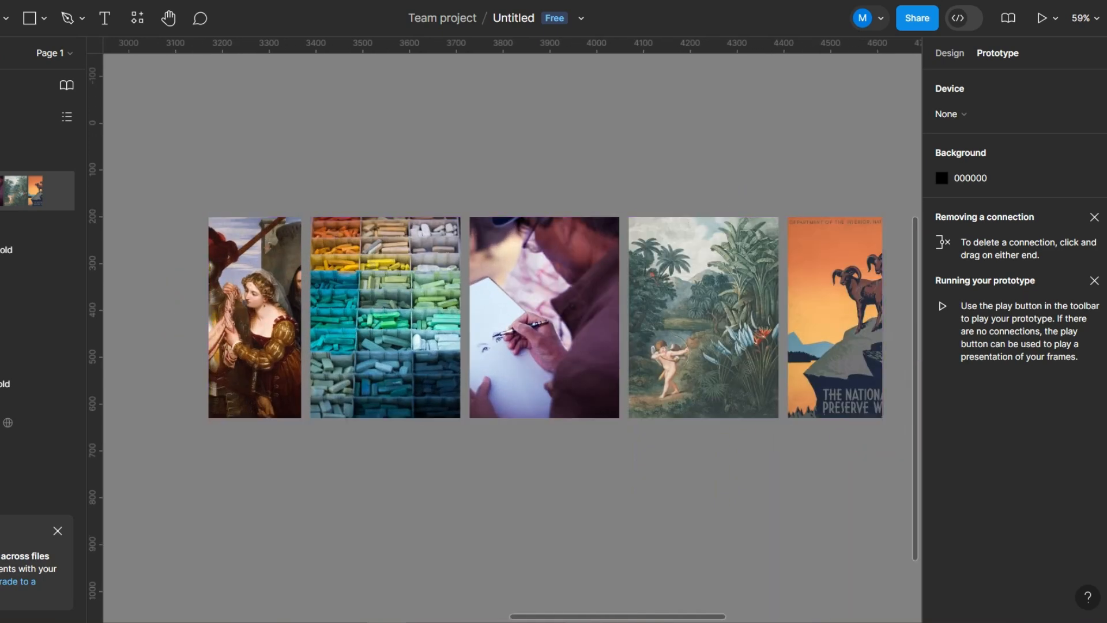
# Move the carousel instance into the black Wireframe - 1 frame at X 0, Y 430
pyautogui.hotkey('alt', '1')
pyautogui.scroll(-3, 656, 308)
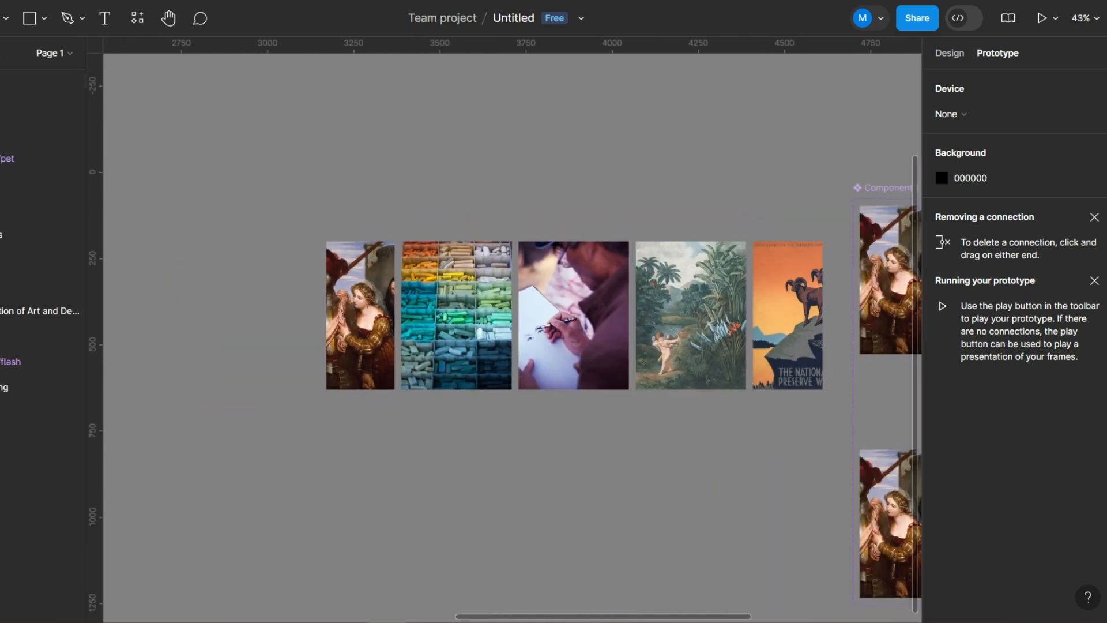
pyautogui.scroll(-3, 695, 449)
pyautogui.scroll(3, 500, 399)
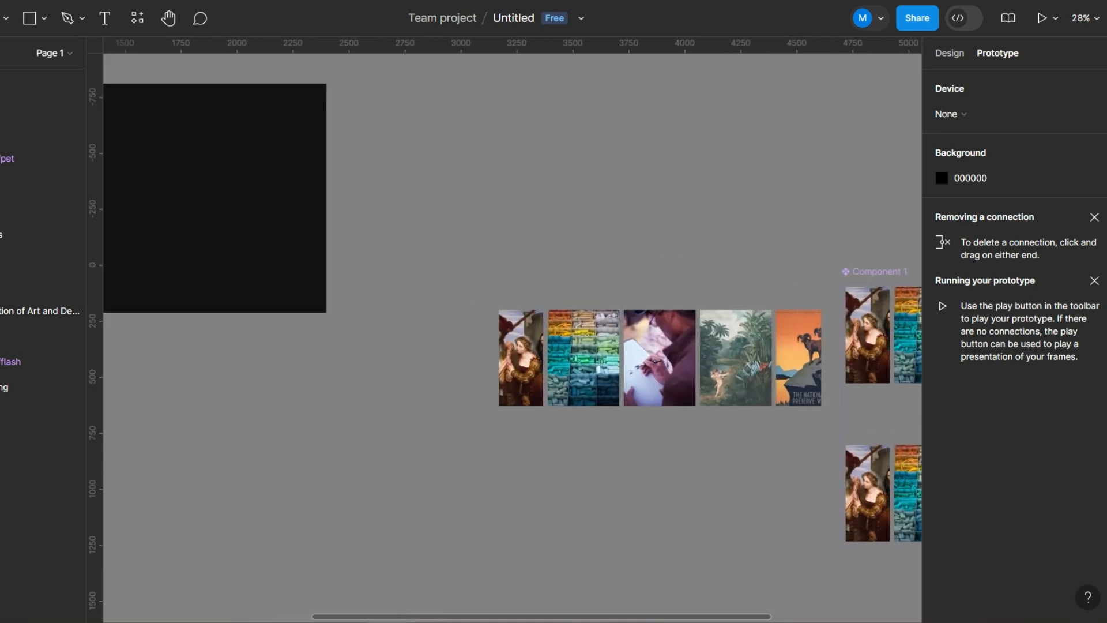
pyautogui.hotkey('alt', '8')
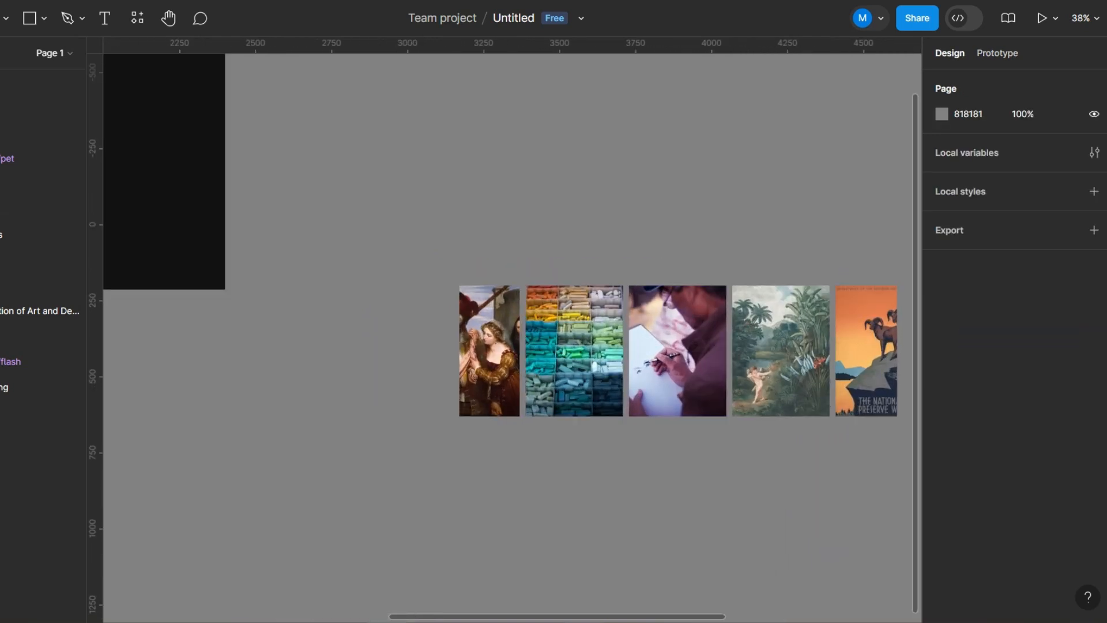
pyautogui.scroll(-4, 858, 407)
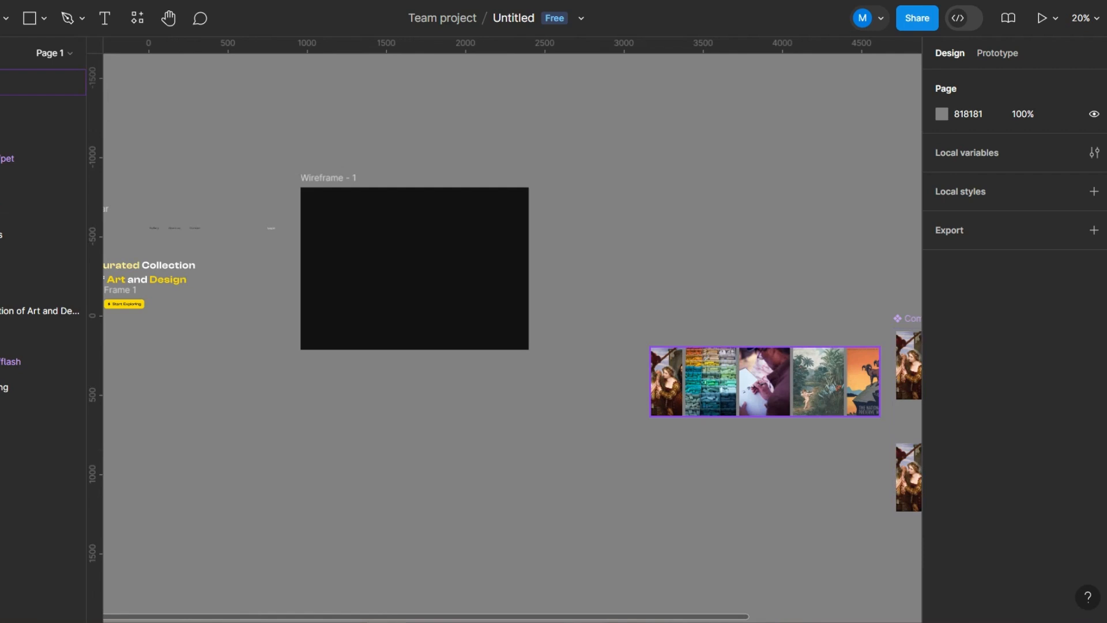
pyautogui.click(844, 398)
pyautogui.moveTo(690, 370); pyautogui.dragTo(340, 279)
pyautogui.scroll(5, 339, 279)
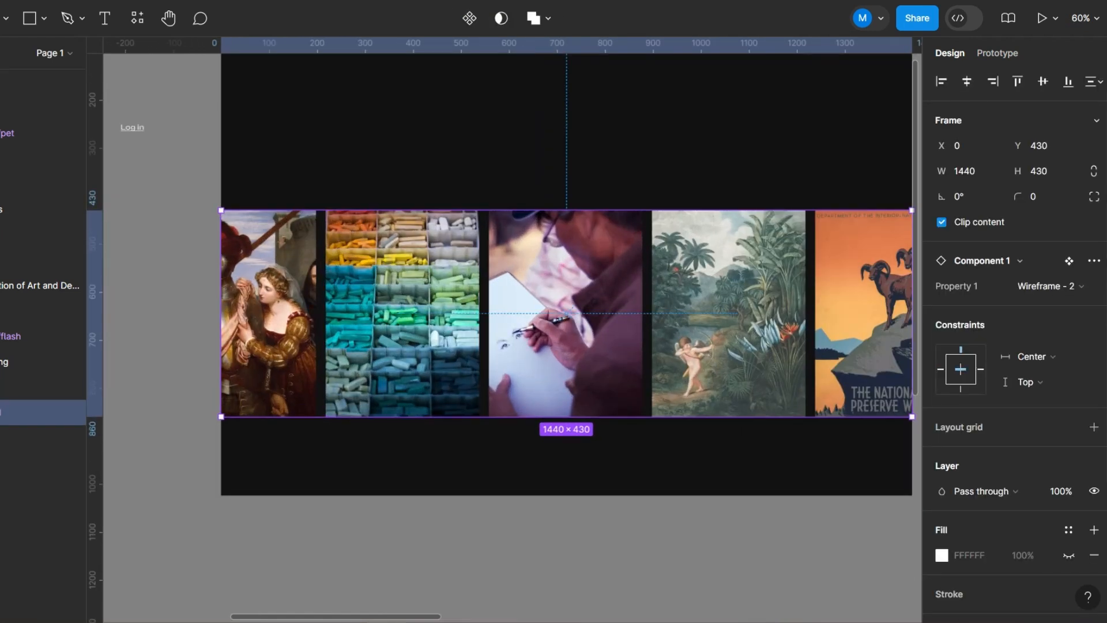
# Draw a circle about 1422 px wide in Wireframe - 1, centre it horizontally and raise it to Y -923
pyautogui.moveTo(234, 129)
pyautogui.mouseDown()
pyautogui.moveTo(728, 620)
pyautogui.moveTo(519, 414)
pyautogui.mouseUp()
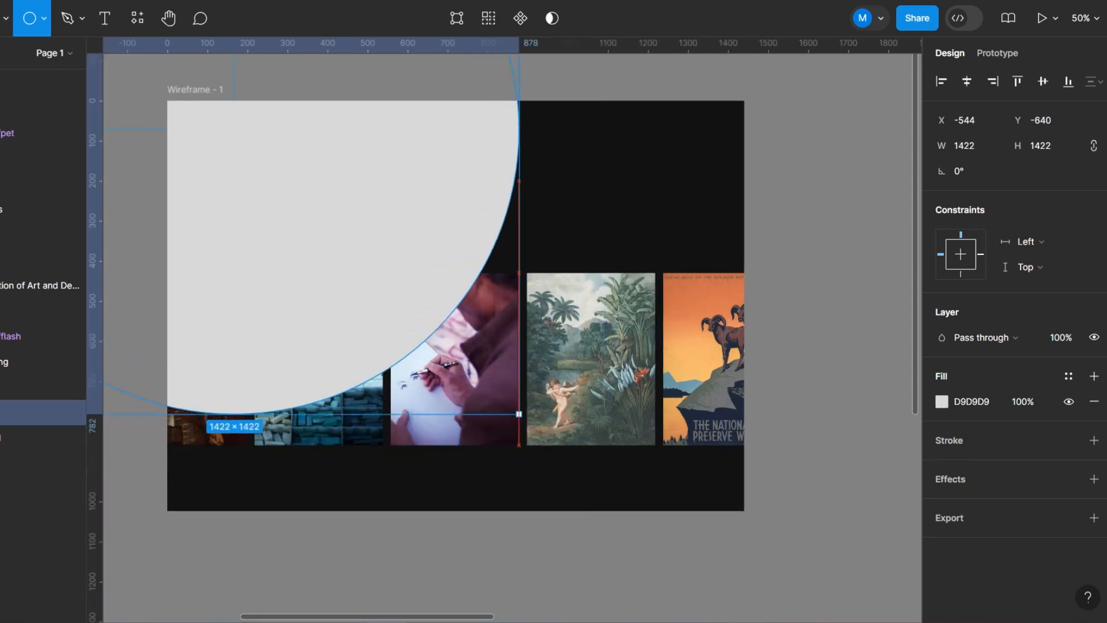
pyautogui.click(967, 81)
pyautogui.moveTo(478, 242); pyautogui.dragTo(478, 128)
# Widen the circle evenly about its centre into an ellipse about 3598 px wide, keeping its height
pyautogui.scroll(-5, 447, 313)
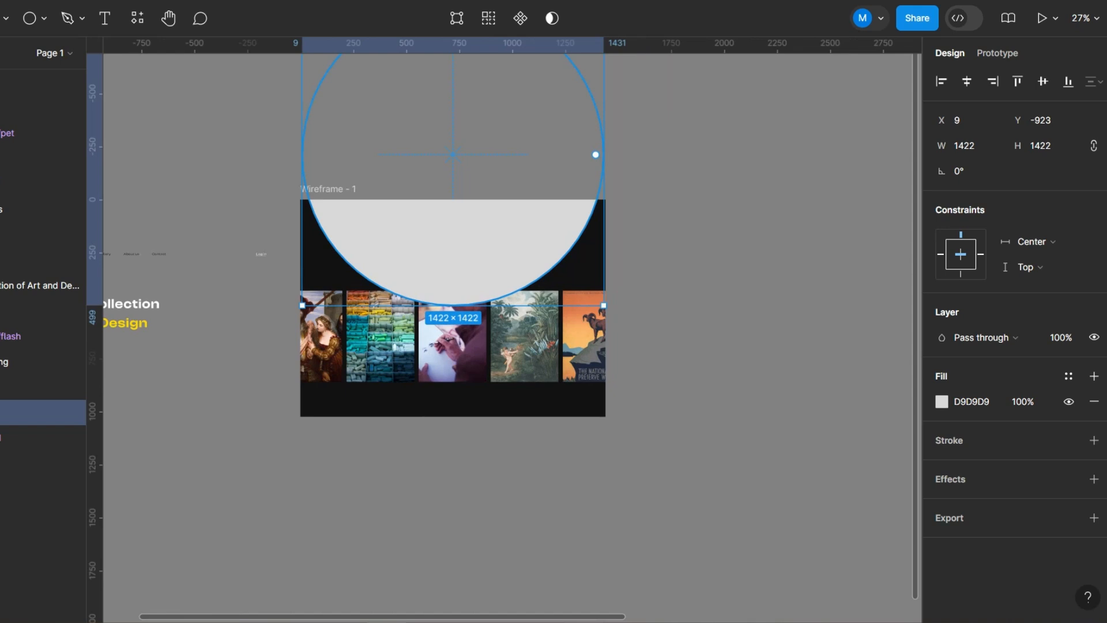
pyautogui.moveTo(604, 305); pyautogui.dragTo(835, 305)
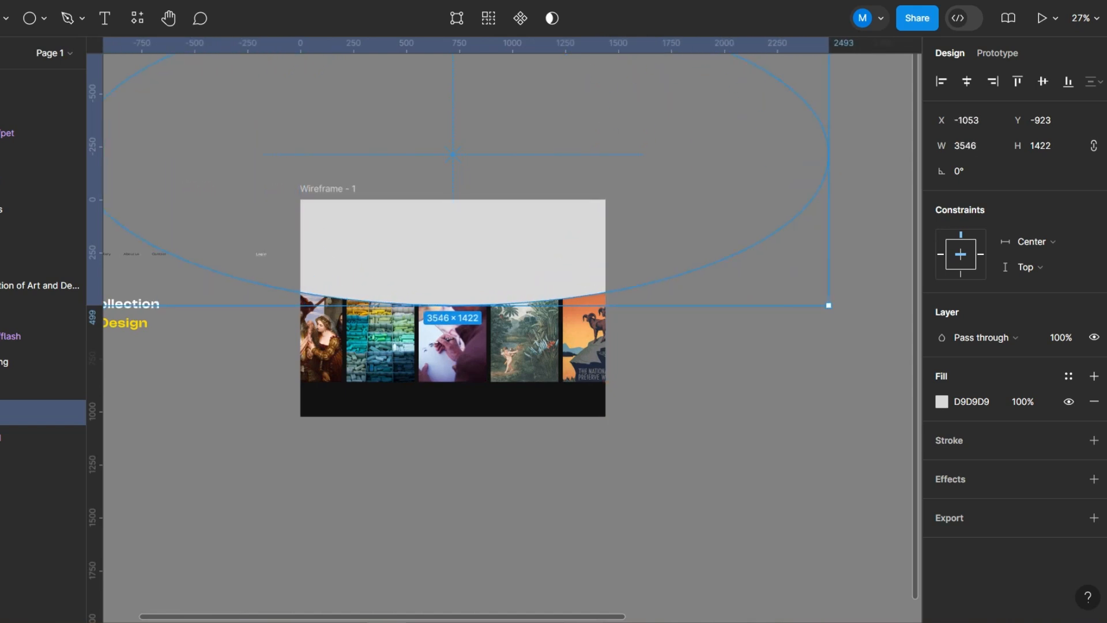
pyautogui.scroll(3, 472, 311)
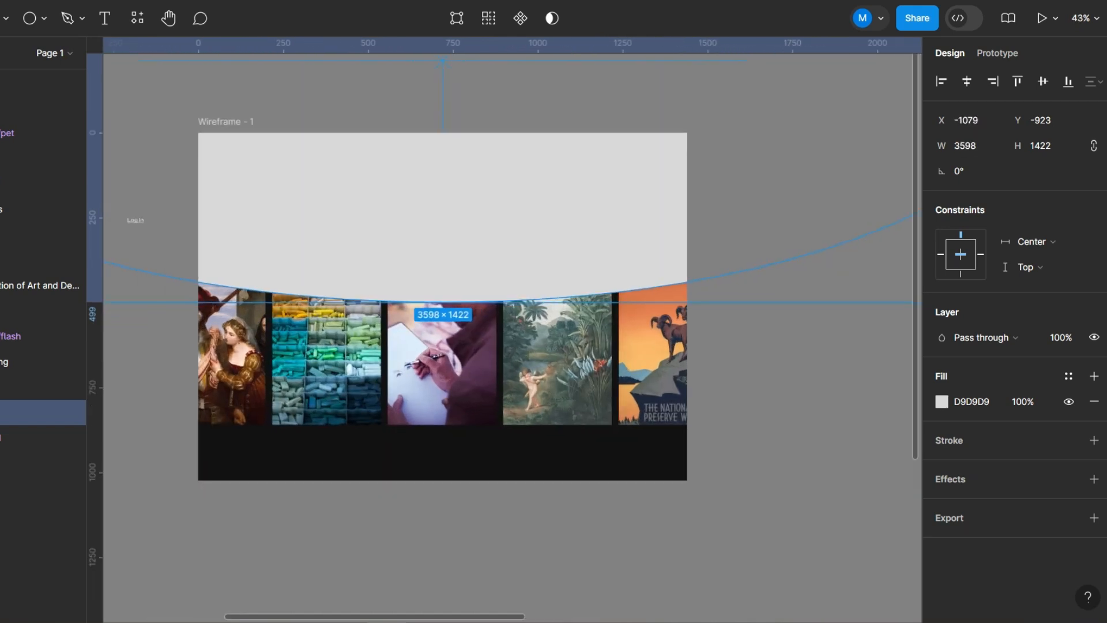
# Fill the ellipse with the frame's background colour 111111, sampled from the canvas
pyautogui.click(941, 401)
pyautogui.click(754, 433)
pyautogui.click(450, 455)
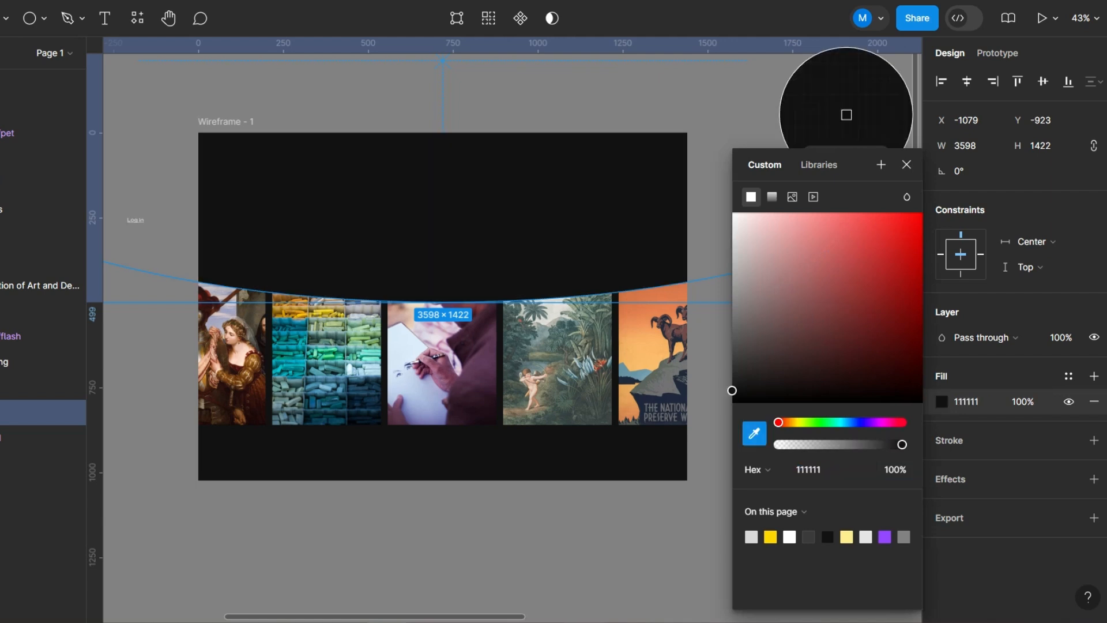
pyautogui.click(449, 454)
# Duplicate the dark ellipse and move the copy down to Y 798 so it curves the carousel's bottom edge
pyautogui.click(443, 242)
pyautogui.scroll(3, 399, 339)
pyautogui.moveTo(462, 248); pyautogui.dragTo(461, 446)
pyautogui.scroll(-3, 462, 248)
pyautogui.hotkey('ctrl', 'd')
pyautogui.moveTo(461, 190); pyautogui.dragTo(462, 562)
pyautogui.scroll(2, 454, 396)
pyautogui.moveTo(454, 395); pyautogui.dragTo(453, 408)
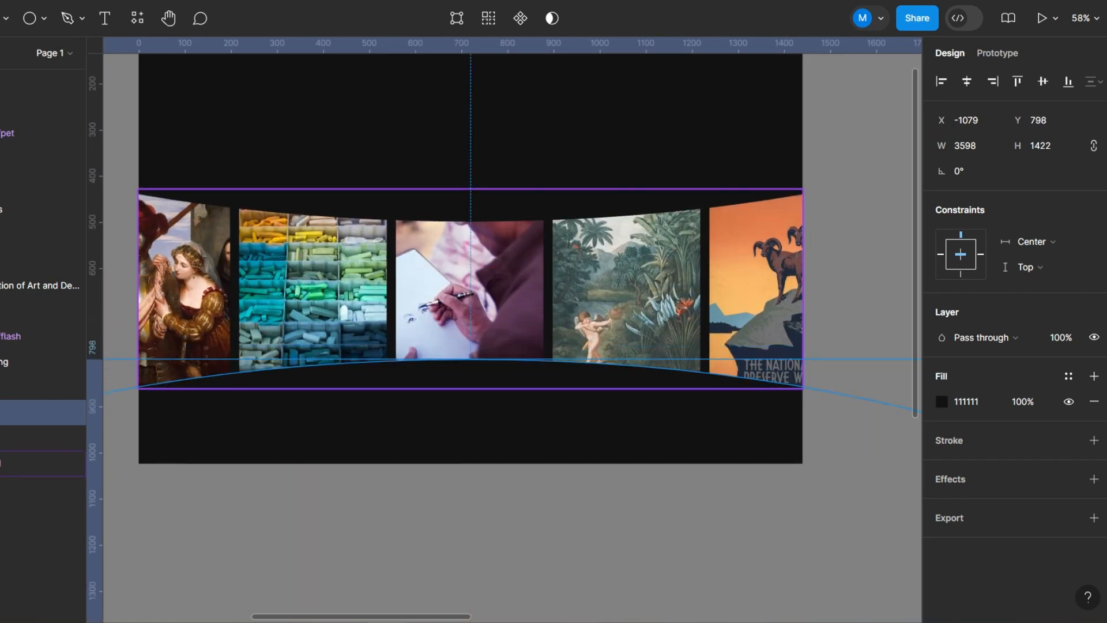
# Select both ellipses together with the carousel and move them slightly down within the frame
pyautogui.keyDown('shift'); pyautogui.click(456, 288); pyautogui.keyUp('shift')
pyautogui.keyDown('shift'); pyautogui.click(456, 167); pyautogui.keyUp('shift')
pyautogui.moveTo(456, 167); pyautogui.dragTo(455, 192)
pyautogui.press('Escape')
# Draw a 1440 by 622 px rectangle over the carousel at X 0, Y 350, spanning the frame's full width
pyautogui.click(43, 18)
pyautogui.click(35, 52)
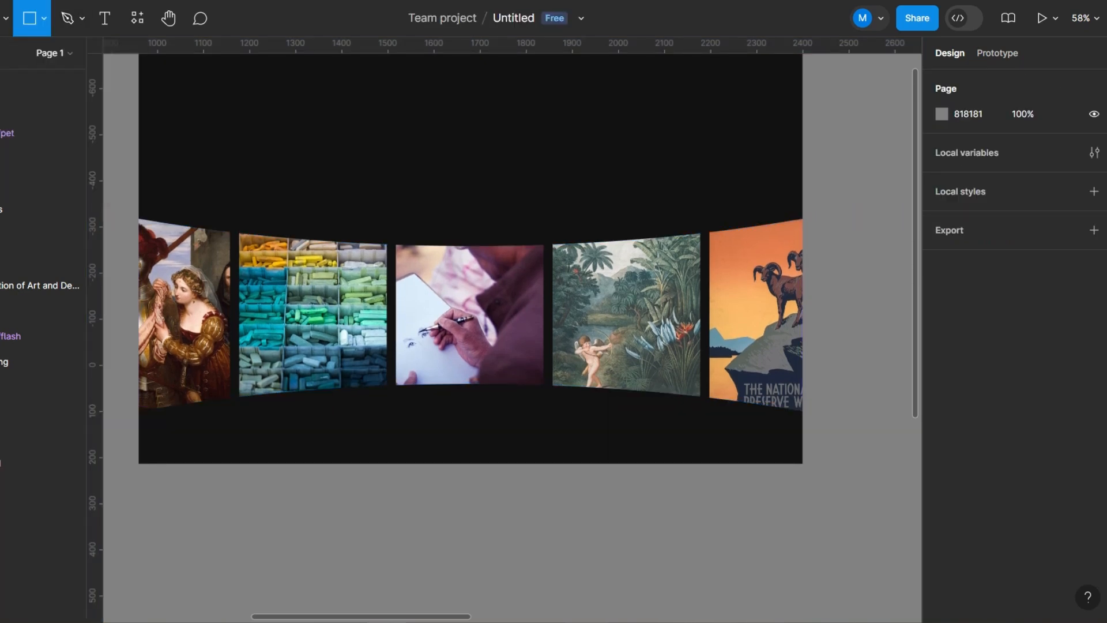
pyautogui.moveTo(182, 153)
pyautogui.mouseDown()
pyautogui.moveTo(794, 458)
pyautogui.moveTo(808, 439)
pyautogui.mouseUp()
pyautogui.click(967, 81)
pyautogui.moveTo(784, 259); pyautogui.dragTo(802, 260)
pyautogui.moveTo(139, 288); pyautogui.dragTo(138, 288)
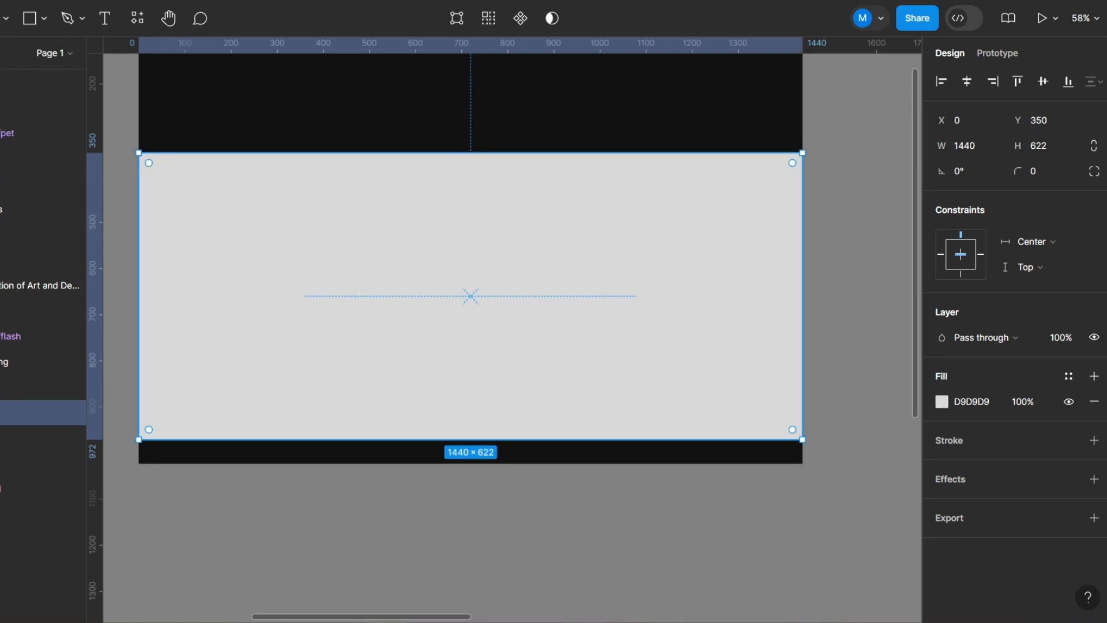
# Fill the rectangle over the carousel with 111111 and set its layer blend mode to Color
pyautogui.click(942, 402)
pyautogui.write('111111')
pyautogui.press('Return')
pyautogui.click(981, 337)
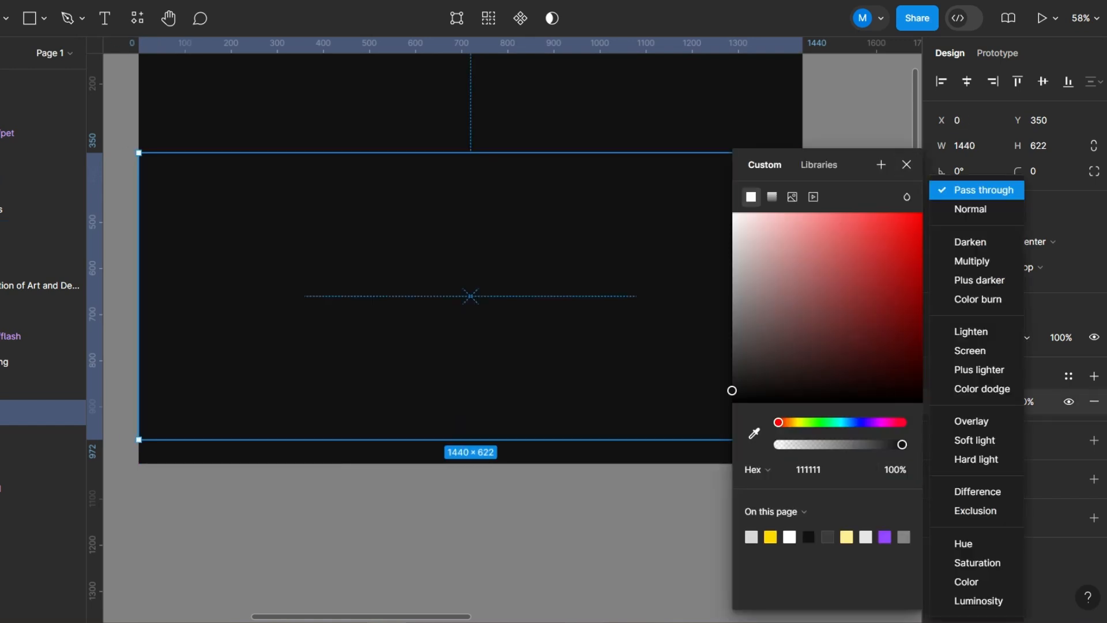
pyautogui.click(967, 582)
pyautogui.click(906, 165)
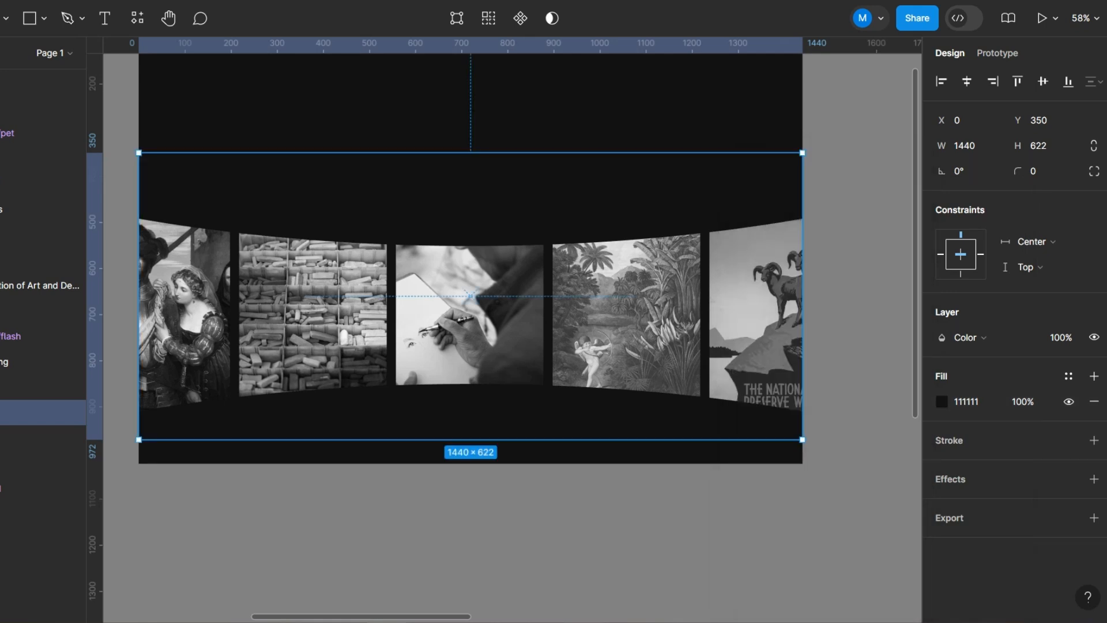
pyautogui.click(854, 196)
pyautogui.click(755, 231)
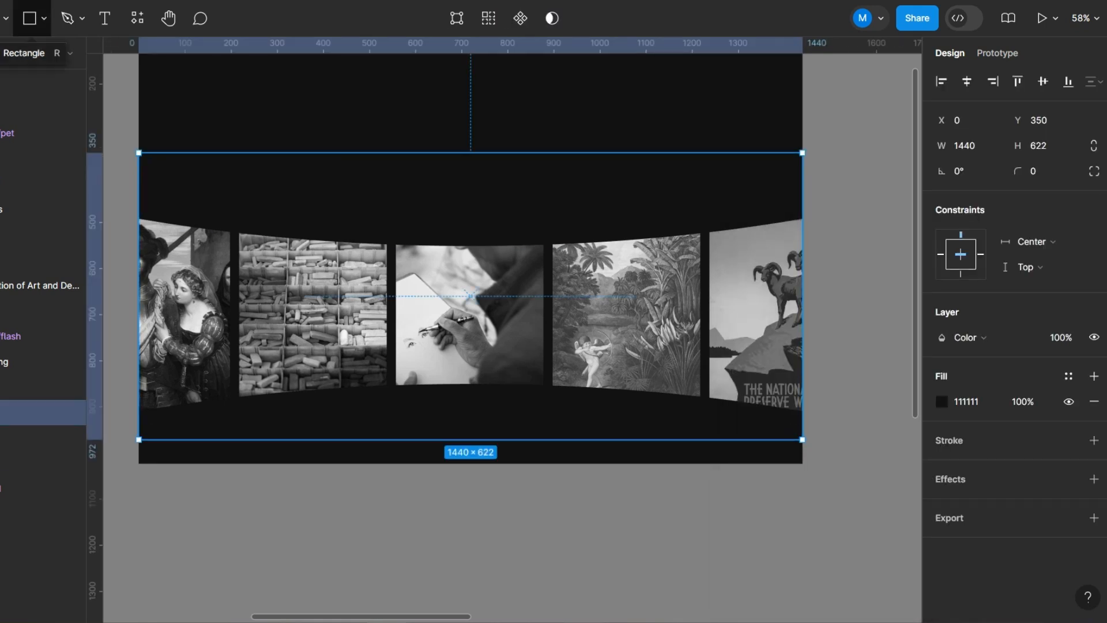
# Change the overlay rectangle's fill to a linear gradient from 111111 at its lower end up to FFD600 above the images
pyautogui.scroll(1, 495, 303)
pyautogui.click(942, 402)
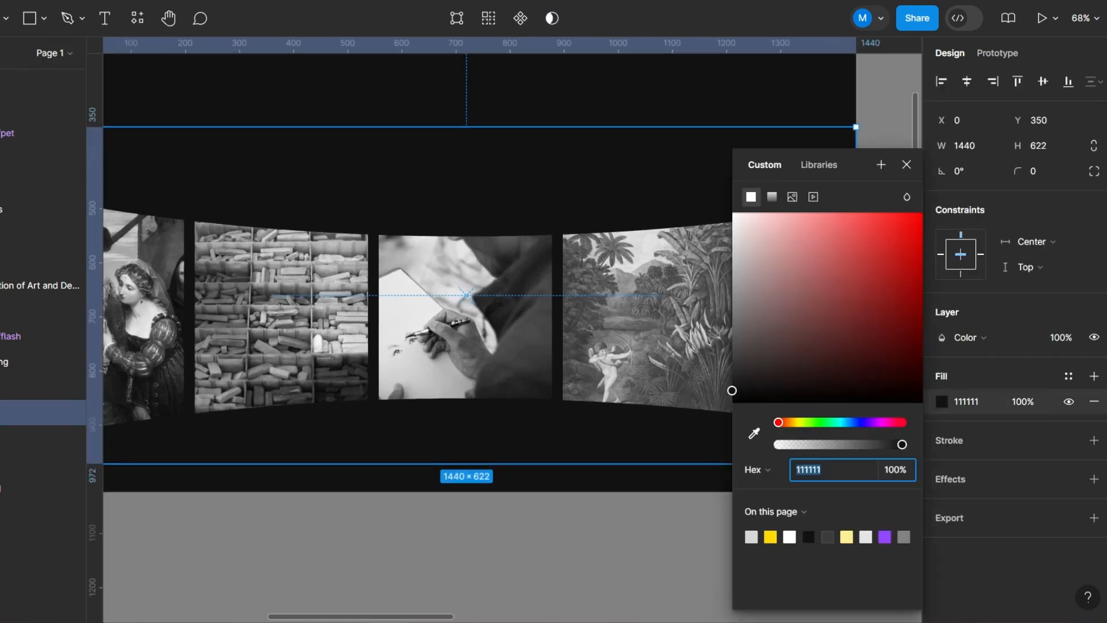
pyautogui.click(770, 198)
pyautogui.click(794, 373)
pyautogui.click(578, 537)
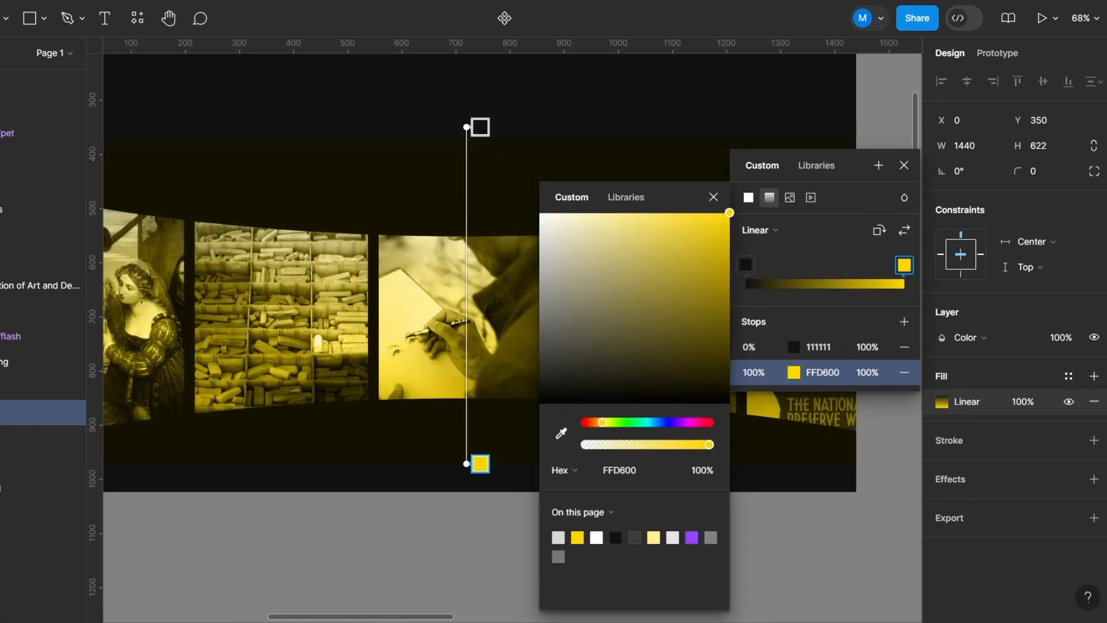
pyautogui.click(714, 196)
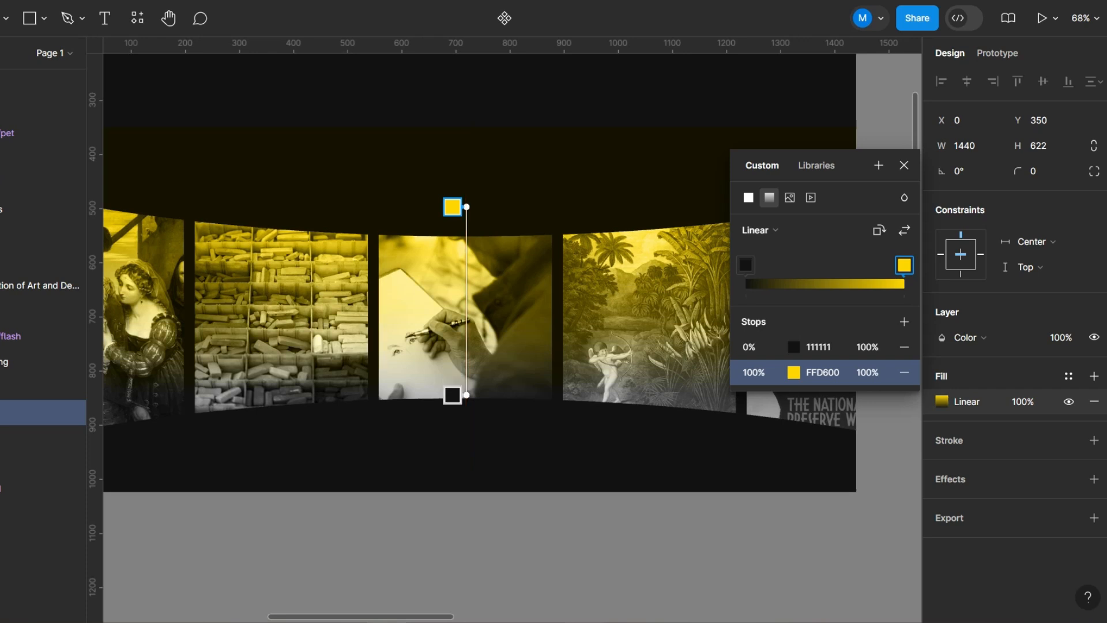
pyautogui.click(904, 166)
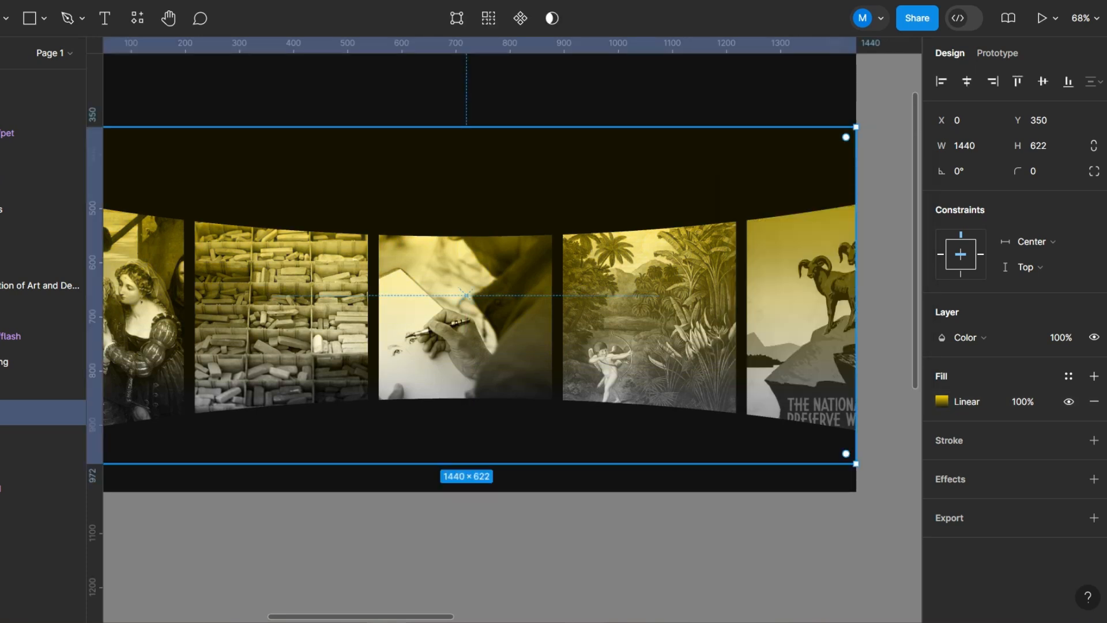
# Extend the overlay gradient by moving its yellow end upward, well above the rectangle's upper edge
pyautogui.scroll(-1, 640, 268)
pyautogui.scroll(2, 640, 268)
pyautogui.click(942, 402)
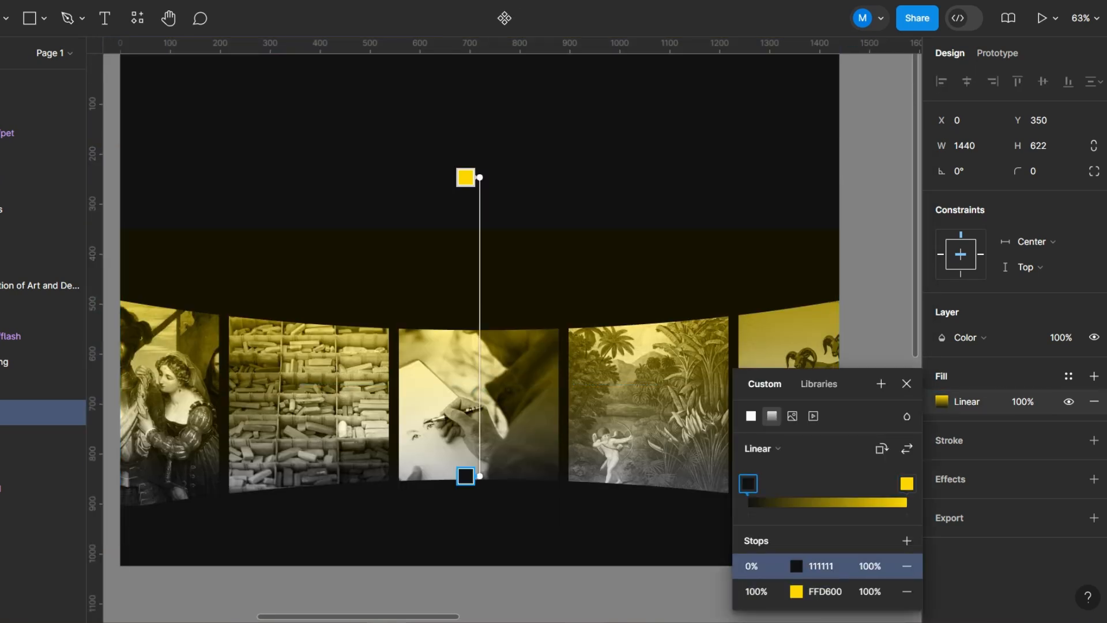
pyautogui.moveTo(479, 177); pyautogui.dragTo(479, 90)
pyautogui.press('Escape')
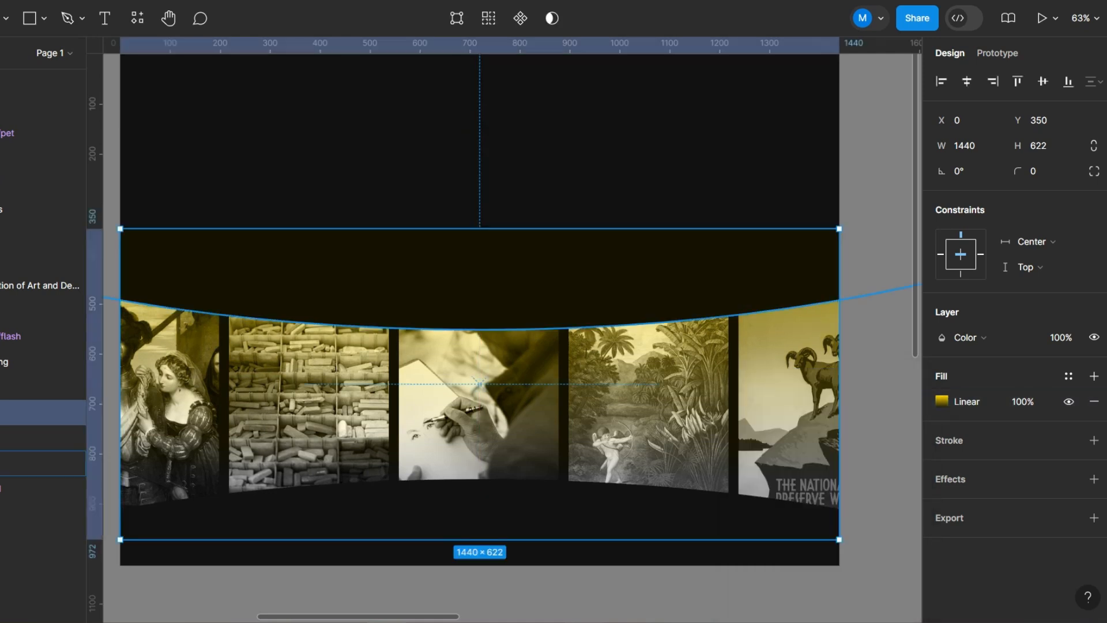
pyautogui.press('Escape')
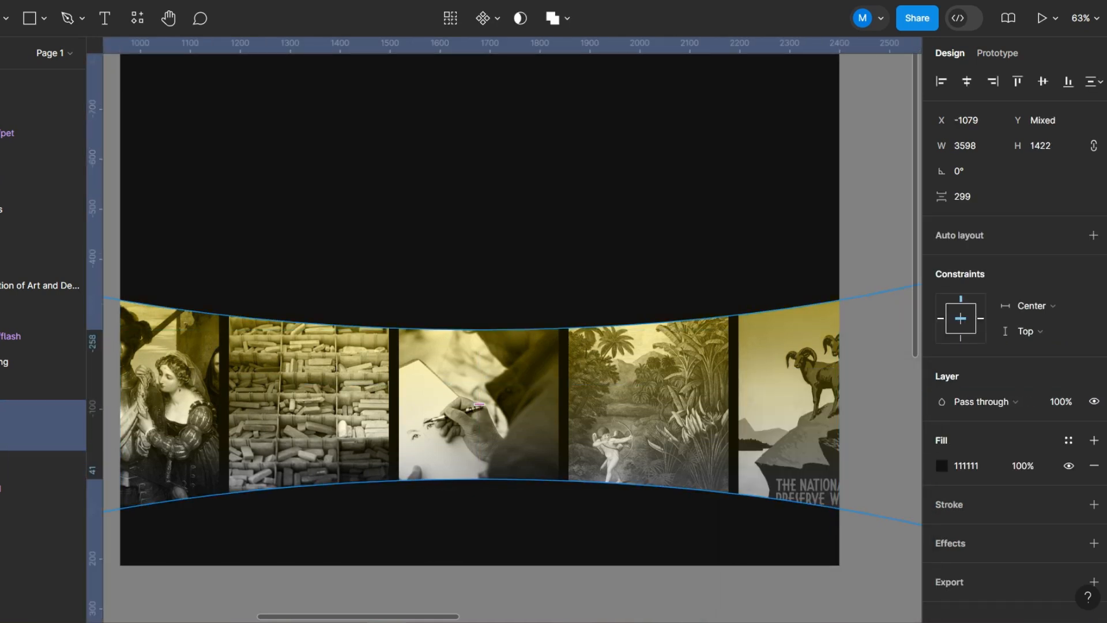
# Select the two ellipses, the gradient overlay and the carousel together and move them down 30 px within the frame
pyautogui.scroll(-2, 433, 228)
pyautogui.click(774, 194)
pyautogui.scroll(-1, 774, 193)
pyautogui.scroll(1, 775, 194)
pyautogui.moveTo(774, 194); pyautogui.dragTo(811, 218)
pyautogui.moveTo(213, 168)
pyautogui.mouseDown()
pyautogui.moveTo(770, 459)
pyautogui.moveTo(764, 469)
pyautogui.mouseUp()
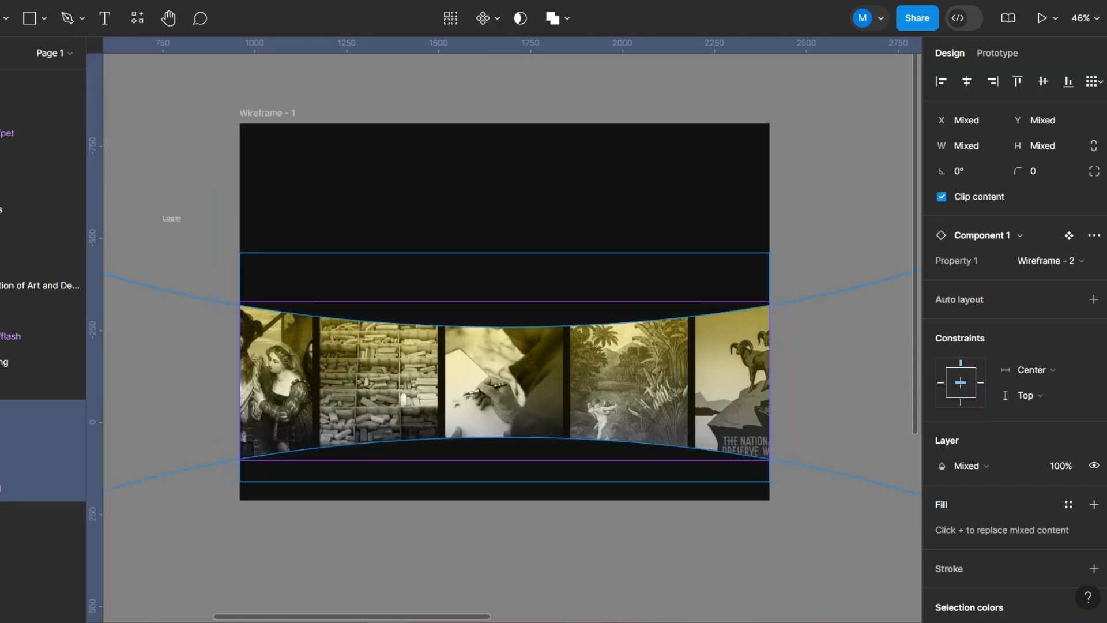
pyautogui.hotkey('shift', 'Down')
pyautogui.hotkey('shift', 'Down')
pyautogui.hotkey('shift', 'Down')
pyautogui.press('Escape')
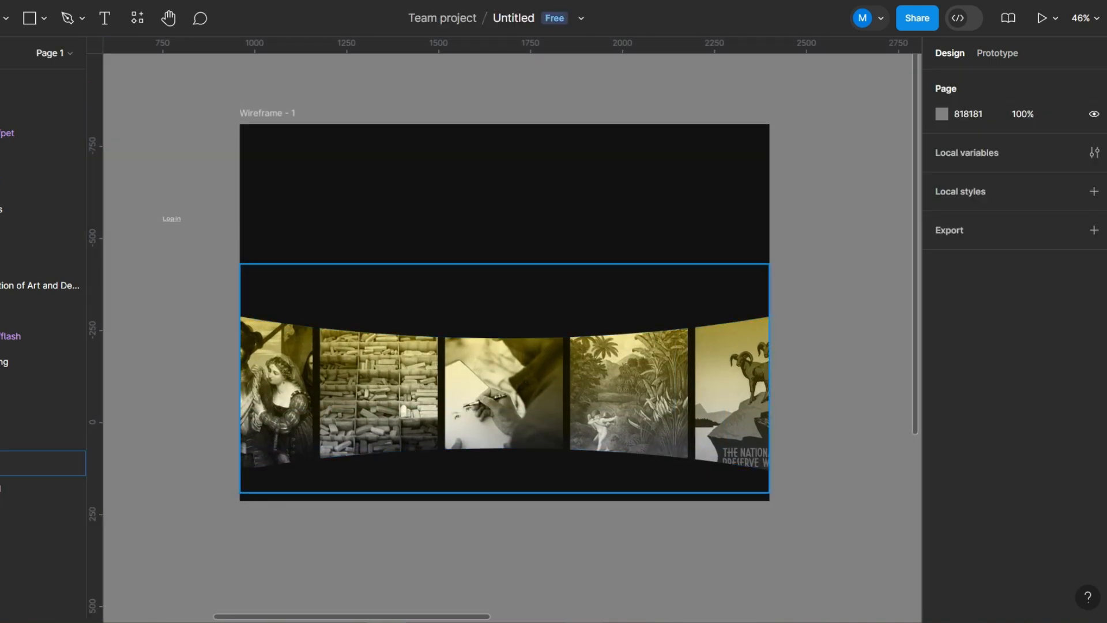
# Place the navigation row with the paw logo, page links and Log in across the upper part of the wireframe
pyautogui.moveTo(147, 216); pyautogui.dragTo(767, 209)
pyautogui.click(968, 81)
pyautogui.click(1018, 81)
pyautogui.press('Escape')
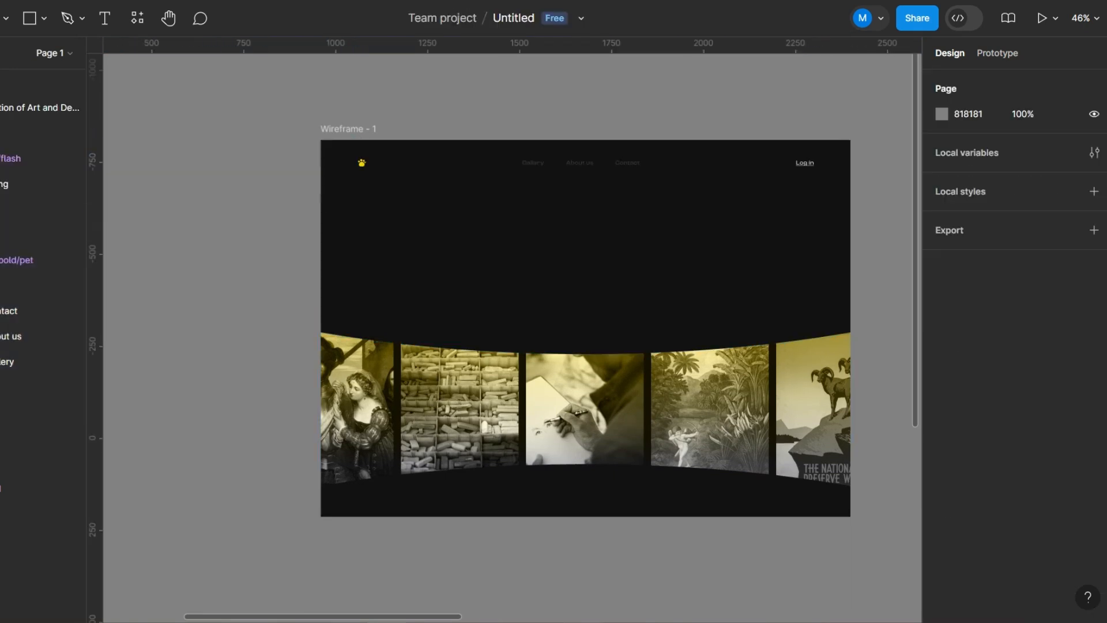
# Place the "A Curated Collection of Art and Design" heading and the Start Exploring button above the carousel in the wireframe
pyautogui.moveTo(404, 323); pyautogui.dragTo(703, 286)
pyautogui.moveTo(247, 300); pyautogui.dragTo(837, 217)
pyautogui.moveTo(179, 352); pyautogui.dragTo(858, 251)
pyautogui.moveTo(859, 251); pyautogui.dragTo(479, 272)
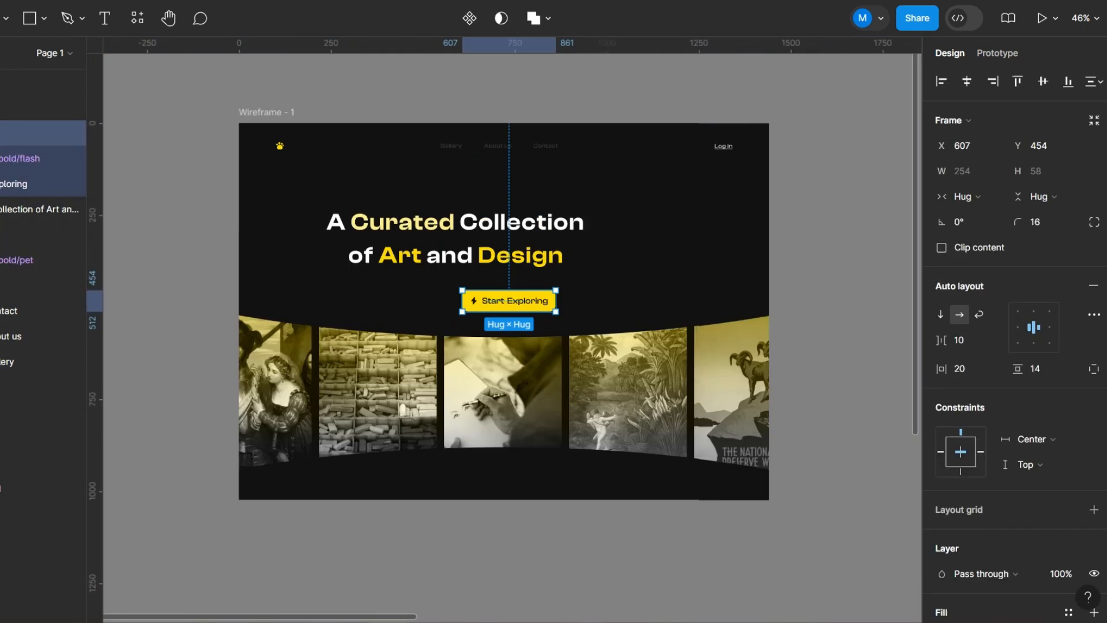
# Centre the heading and the Start Exploring button horizontally in the frame, and hide the rulers
pyautogui.scroll(5, 427, 260)
pyautogui.click(320, 254)
pyautogui.scroll(-3, 314, 282)
pyautogui.click(967, 81)
pyautogui.hotkey('shift', 'r')
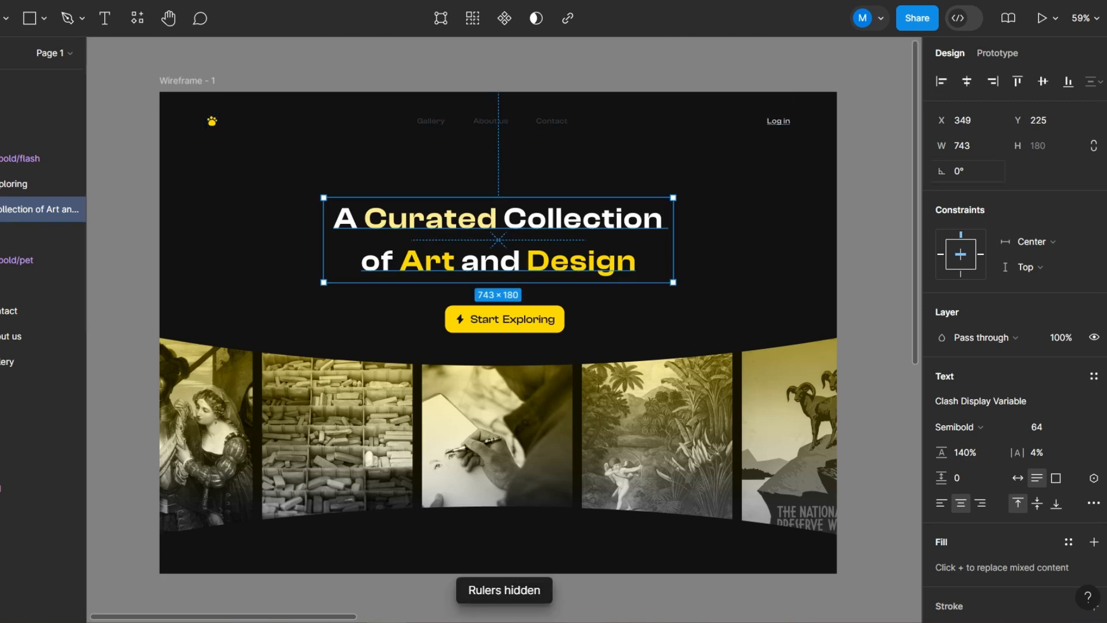
pyautogui.click(504, 319)
pyautogui.hotkey('alt', 'h')
# Select the heading together with the Start Exploring button and move both up 30 px
pyautogui.keyDown('shift'); pyautogui.click(498, 239); pyautogui.keyUp('shift')
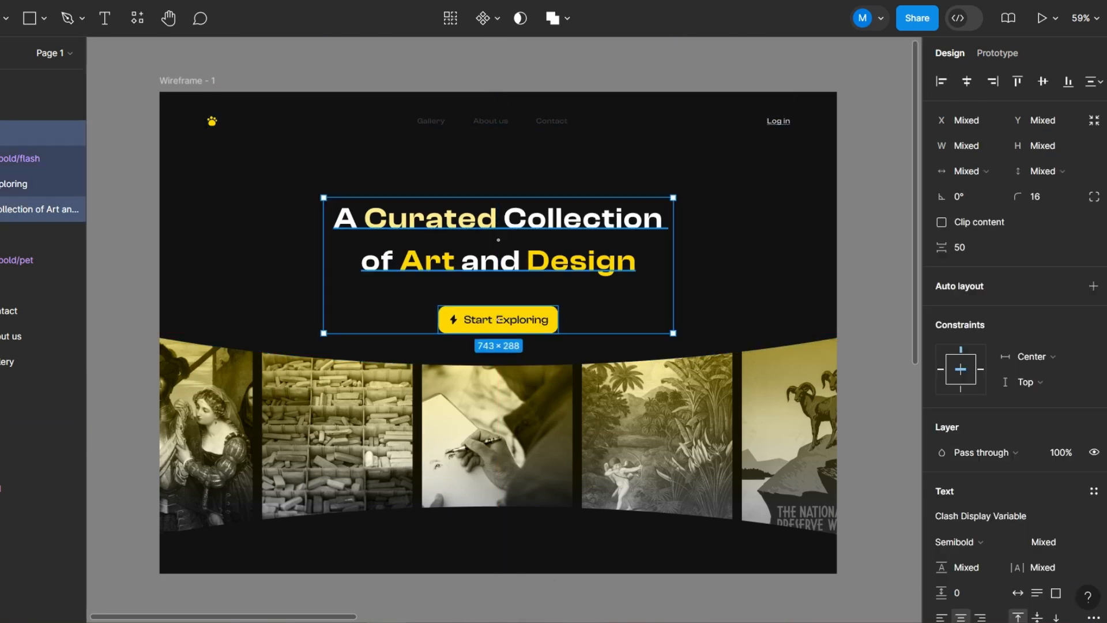
pyautogui.hotkey('shift', 'Up')
pyautogui.hotkey('shift', 'Up')
pyautogui.hotkey('shift', 'Up')
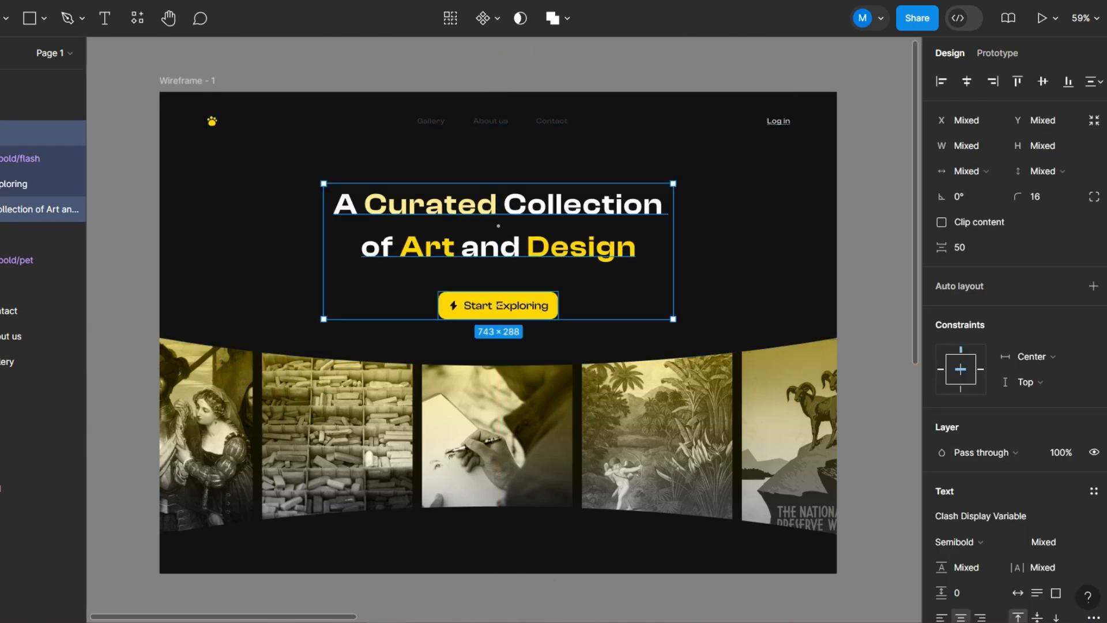
pyautogui.press('Escape')
pyautogui.scroll(3, 836, 182)
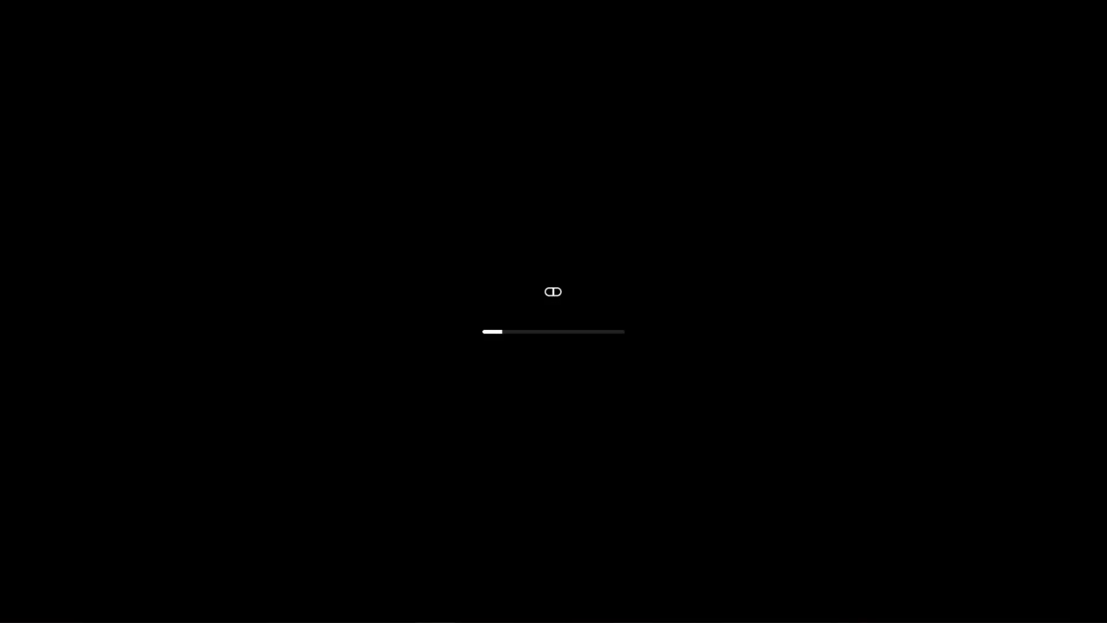